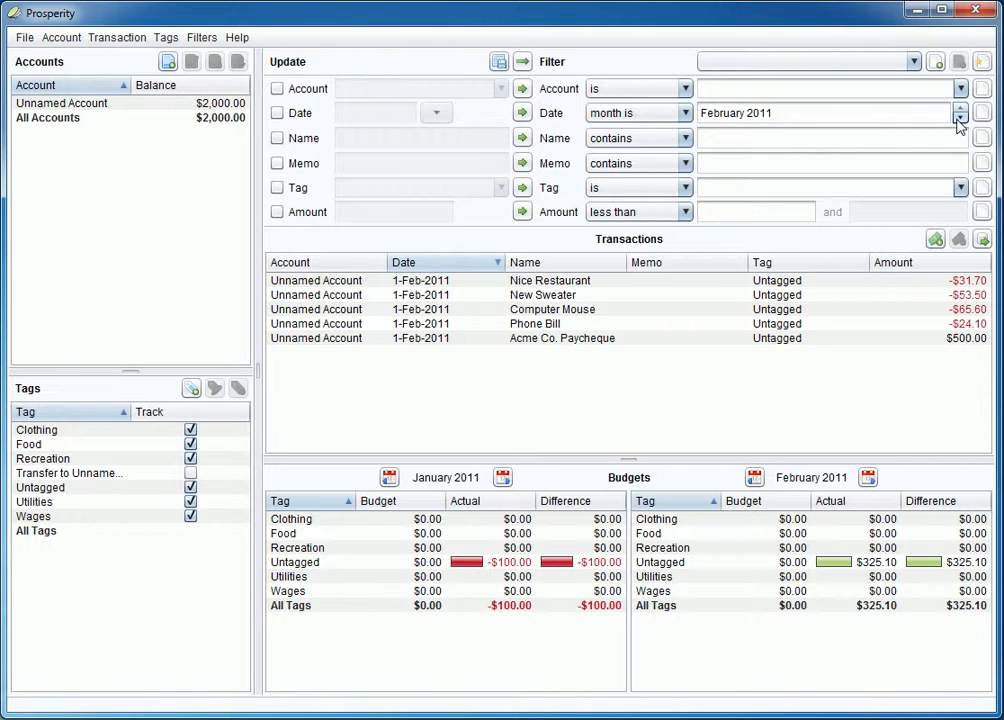
Filter the transactions by month, switching between January 2011 and February 2011, and clear all filters.
left_click(959, 119)
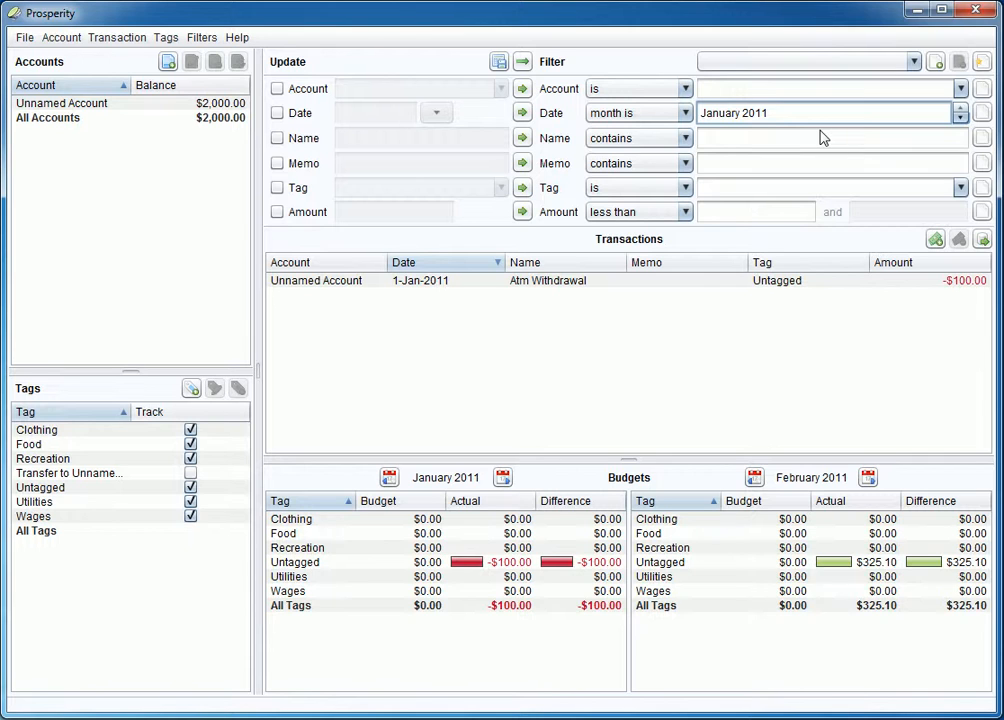
left_click(345, 282)
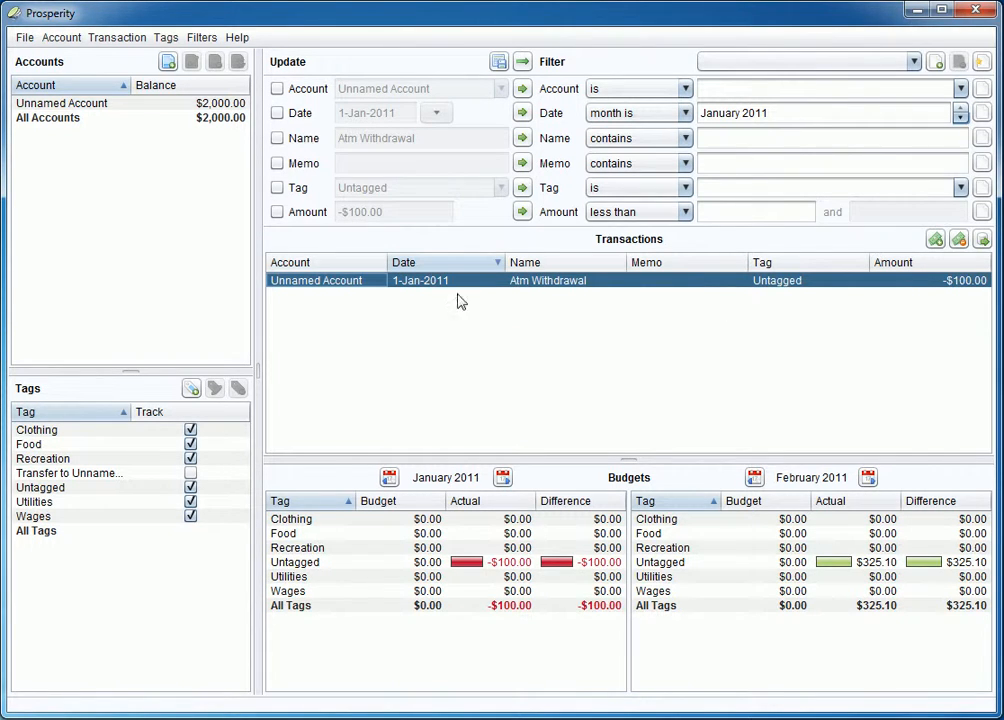
left_click(961, 108)
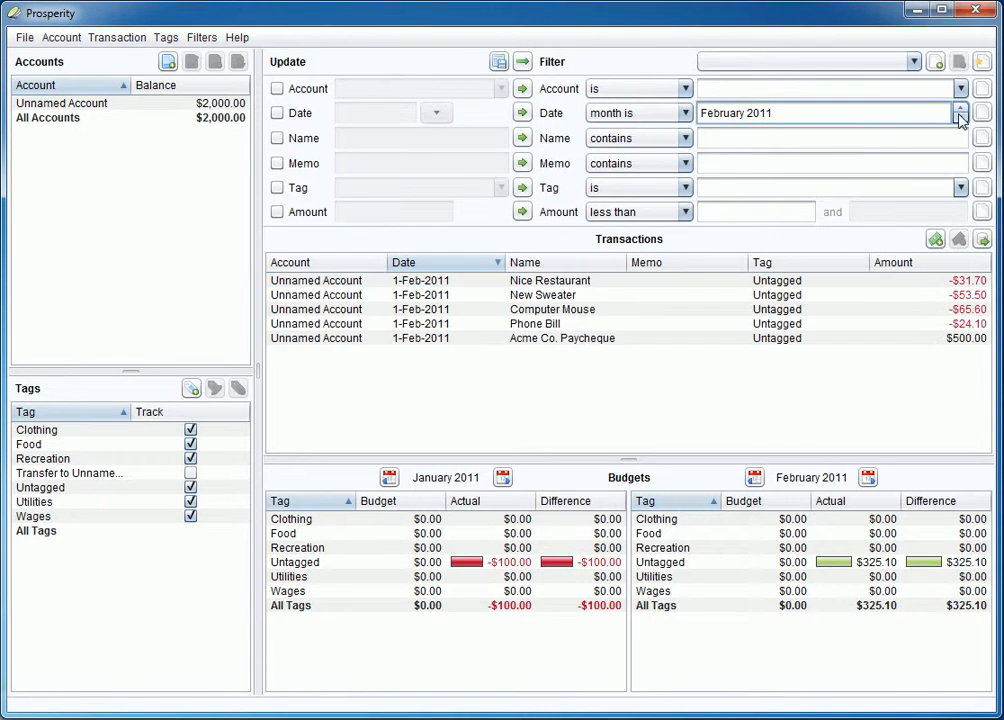
left_click(960, 119)
left_click(960, 108)
left_click(981, 64)
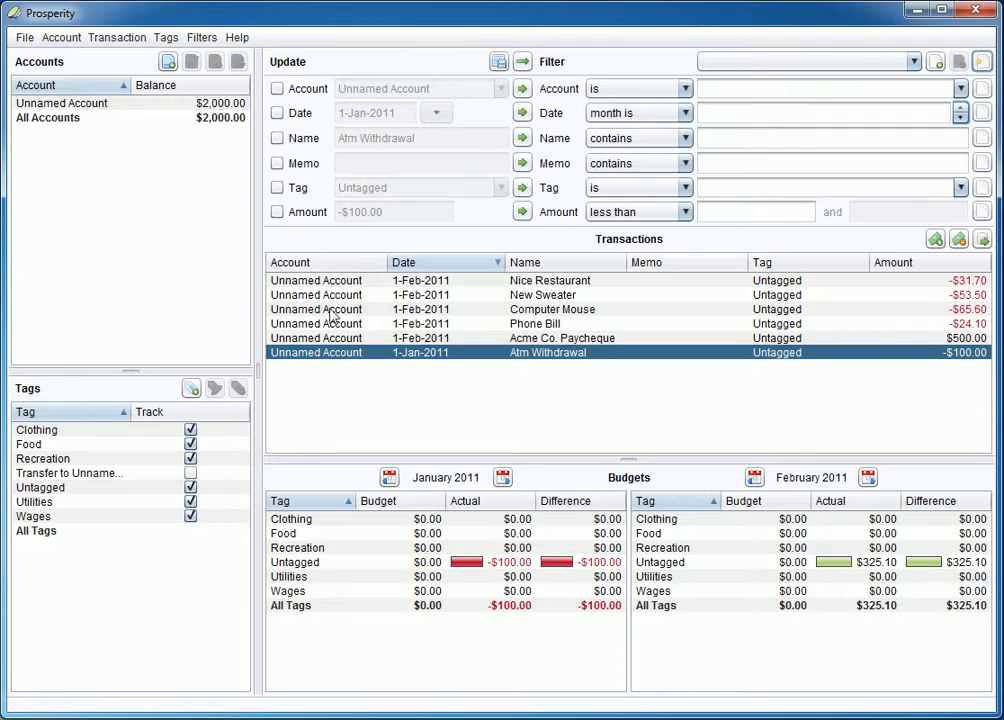
Add a new account named Cash.
left_click(168, 63)
type("Cash")
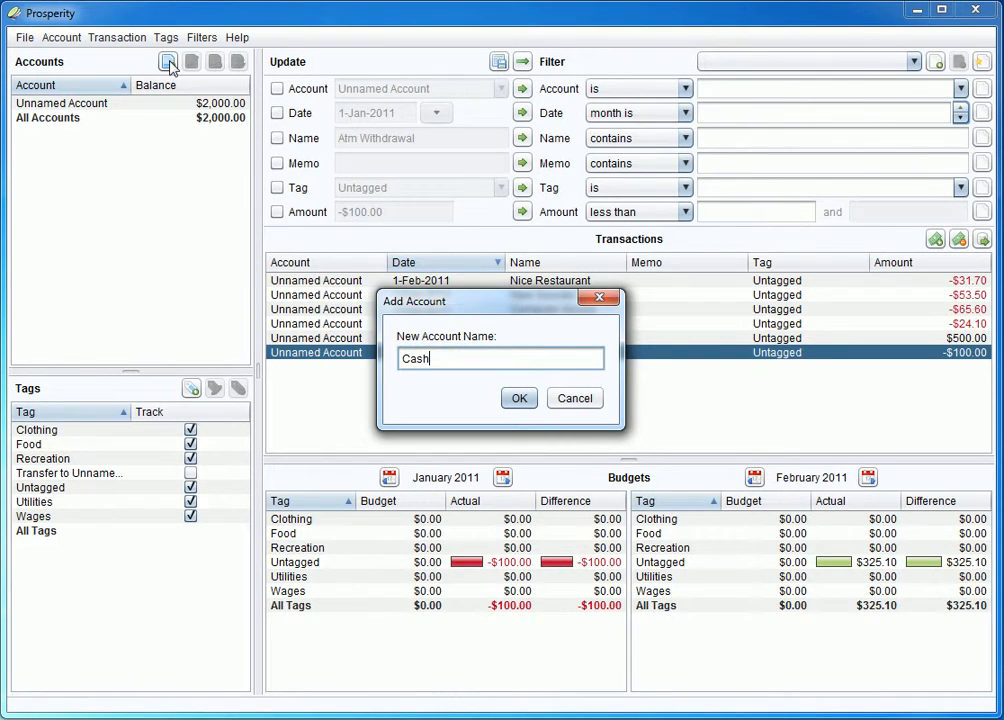
key("Return")
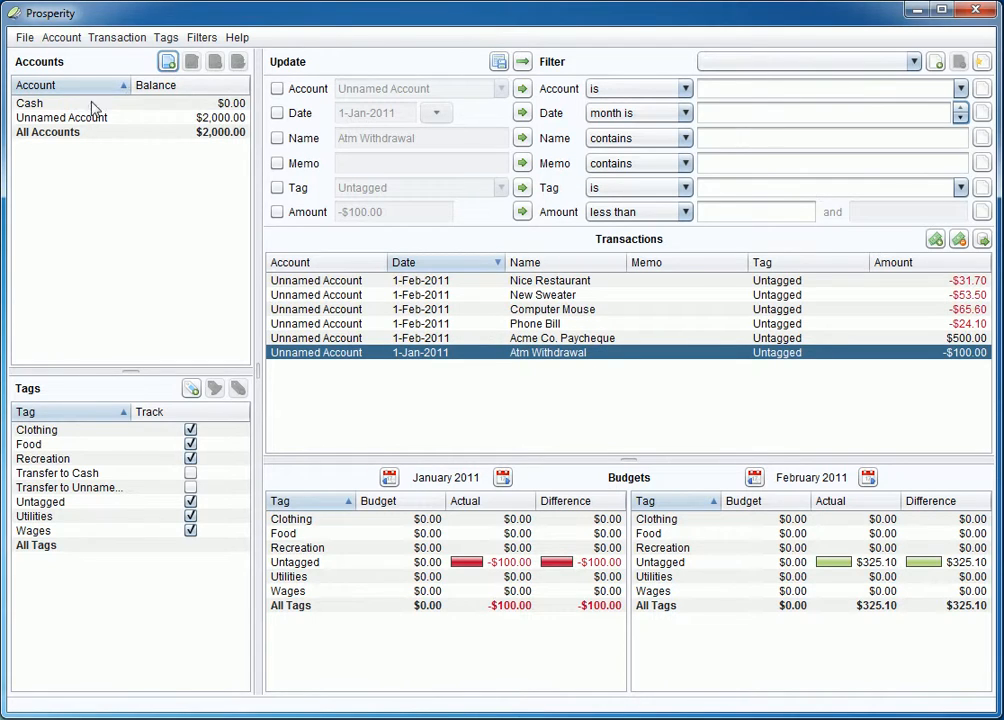
Add a transaction named Test to the Cash account.
left_click(75, 103)
left_click(935, 239)
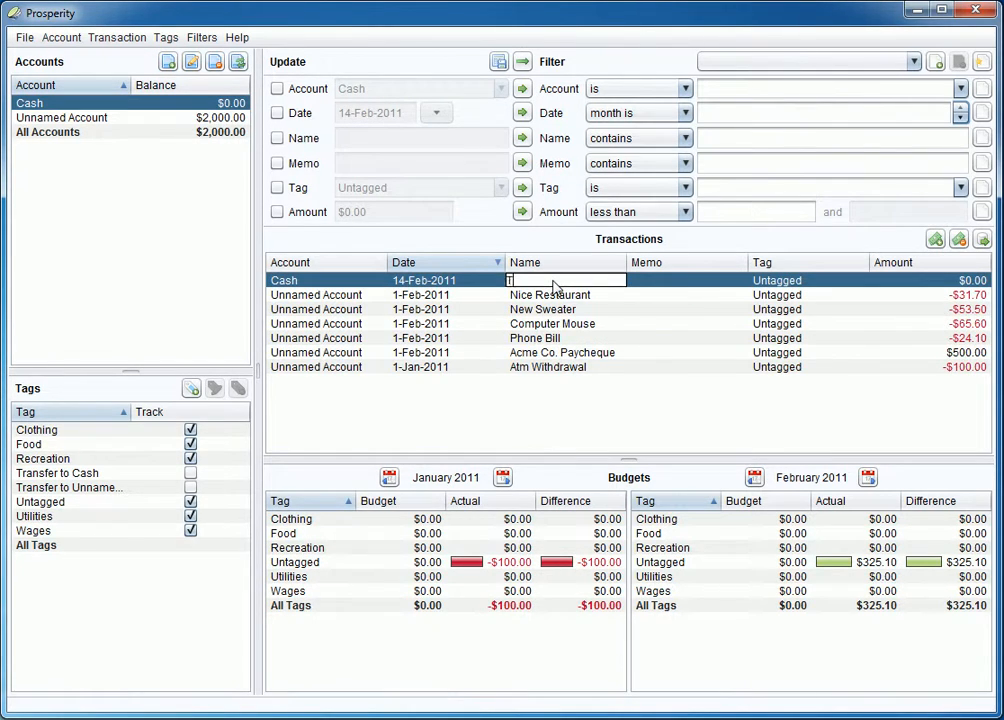
key("Return")
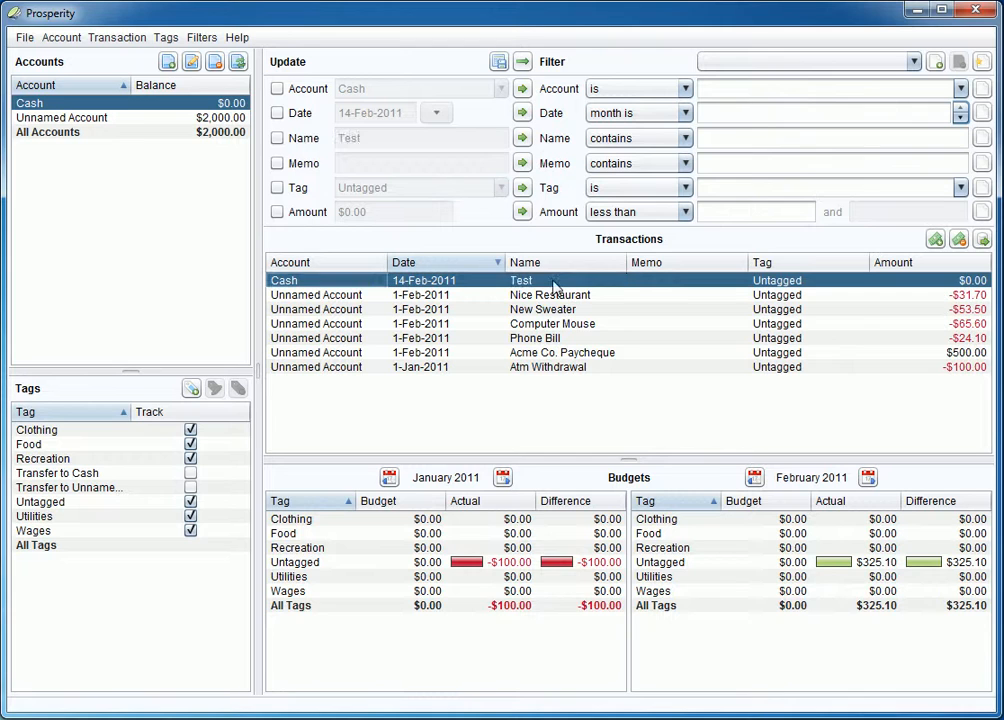
Tag the Test transaction as Food and set its amount to 50.
left_click(856, 287)
left_click(818, 313)
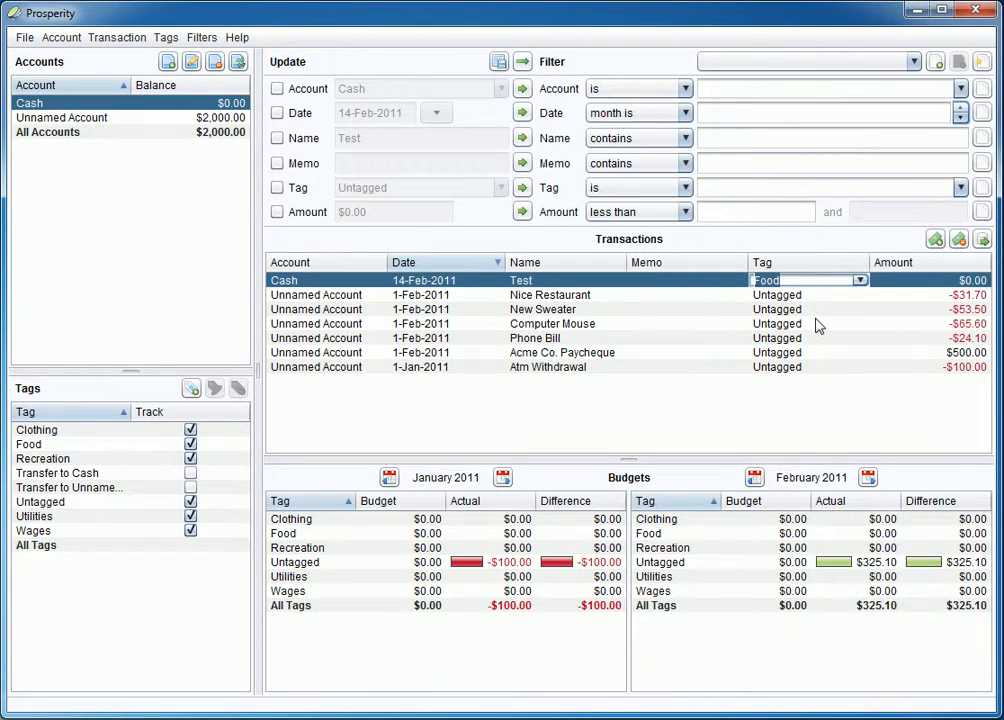
double_click(908, 281)
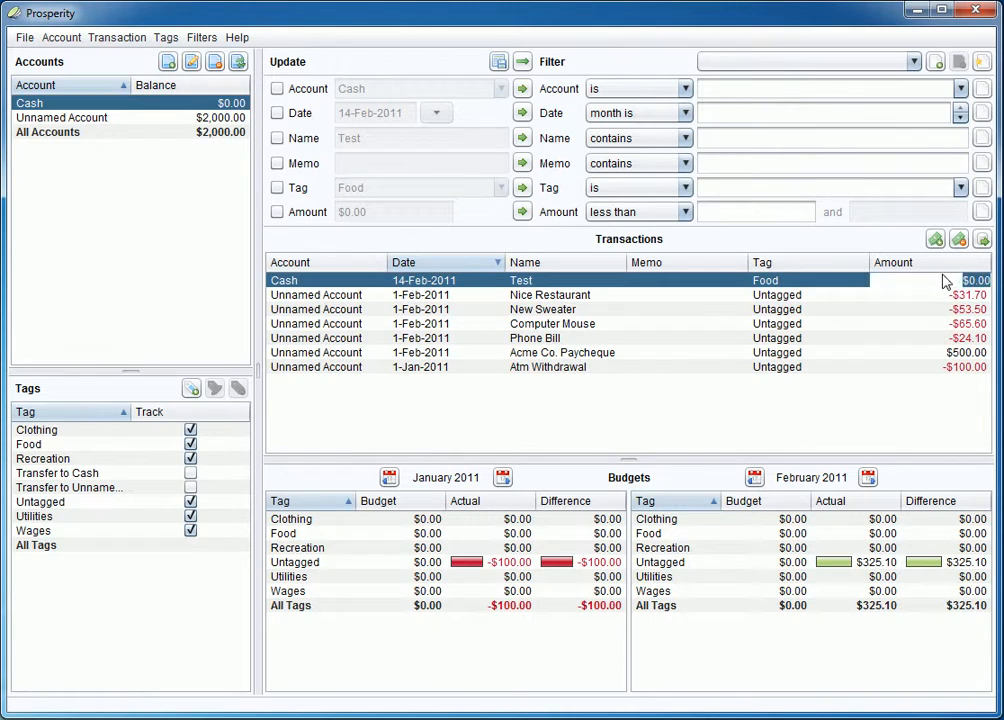
type("50")
key("Return")
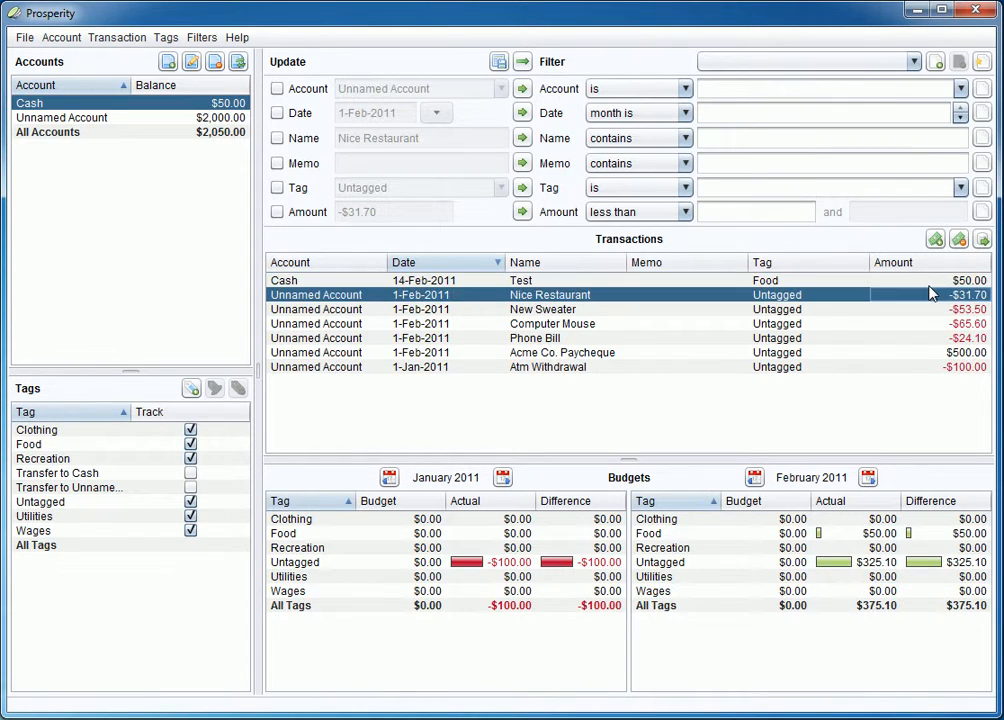
Set the amount of the Test transaction to -50.
double_click(912, 283)
key("BackSpace")
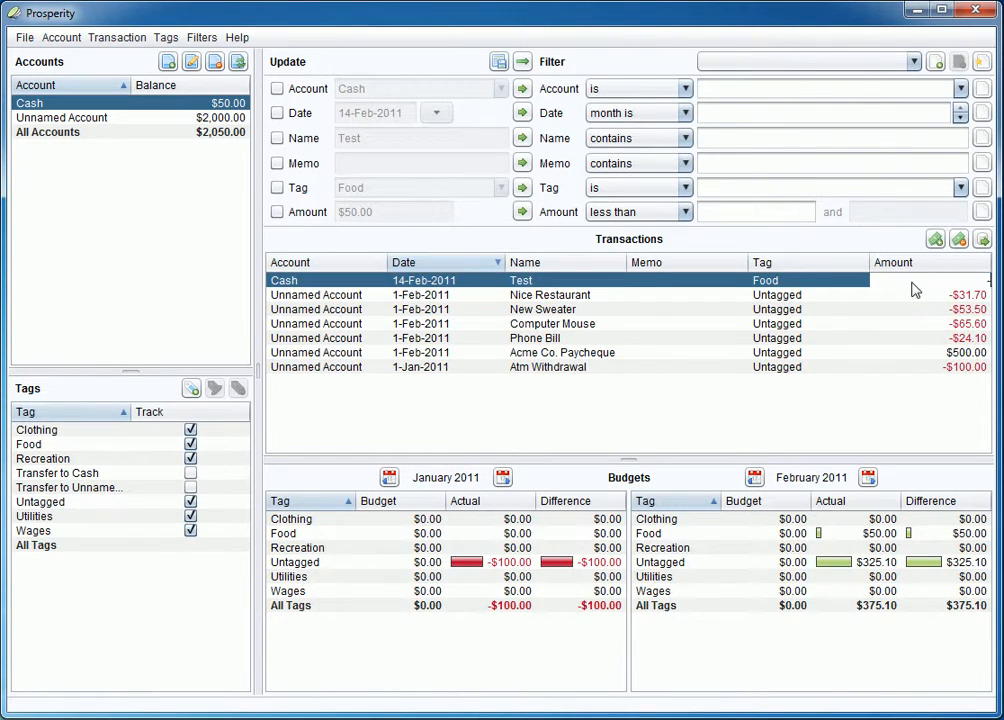
type("-50")
key("Return")
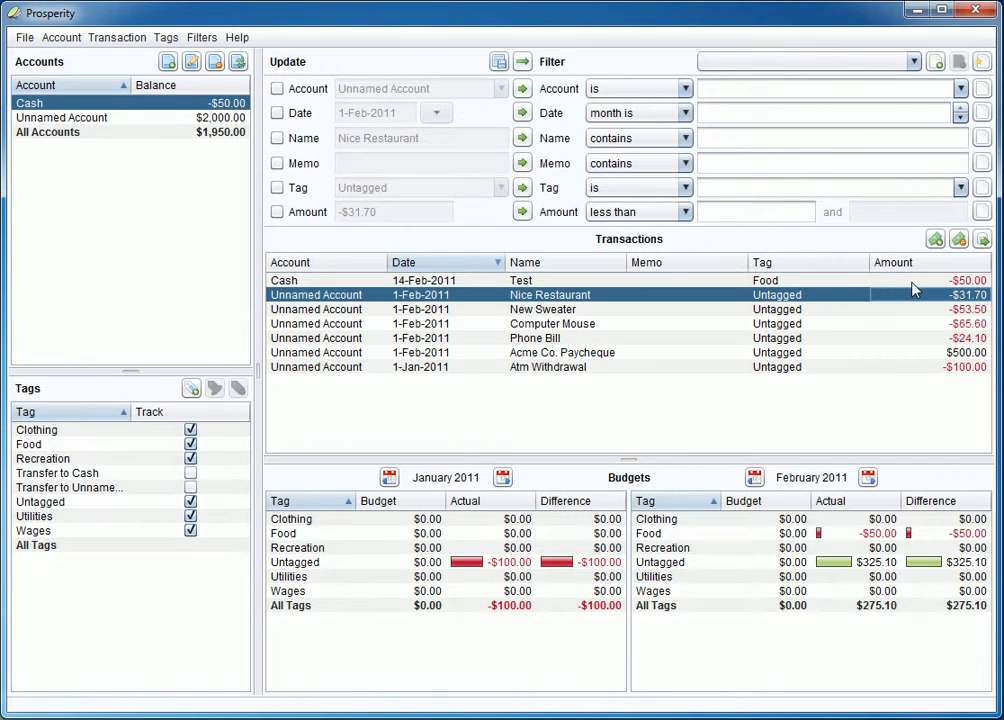
Filter the transactions to the Cash account, and clear all filters.
left_click(320, 281)
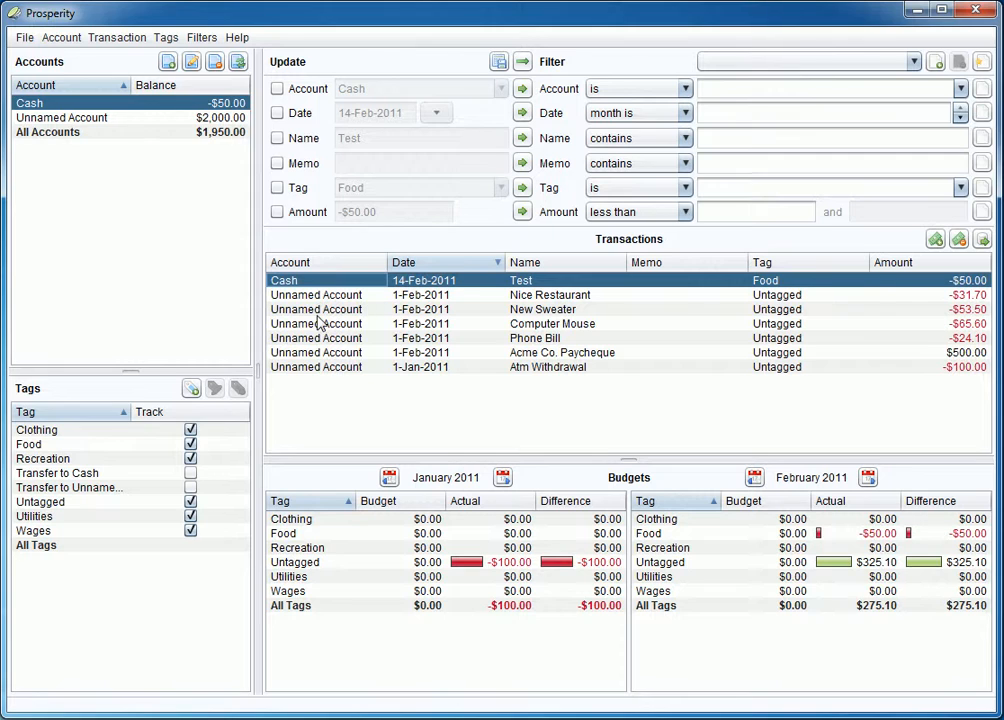
left_click(959, 89)
left_click(885, 110)
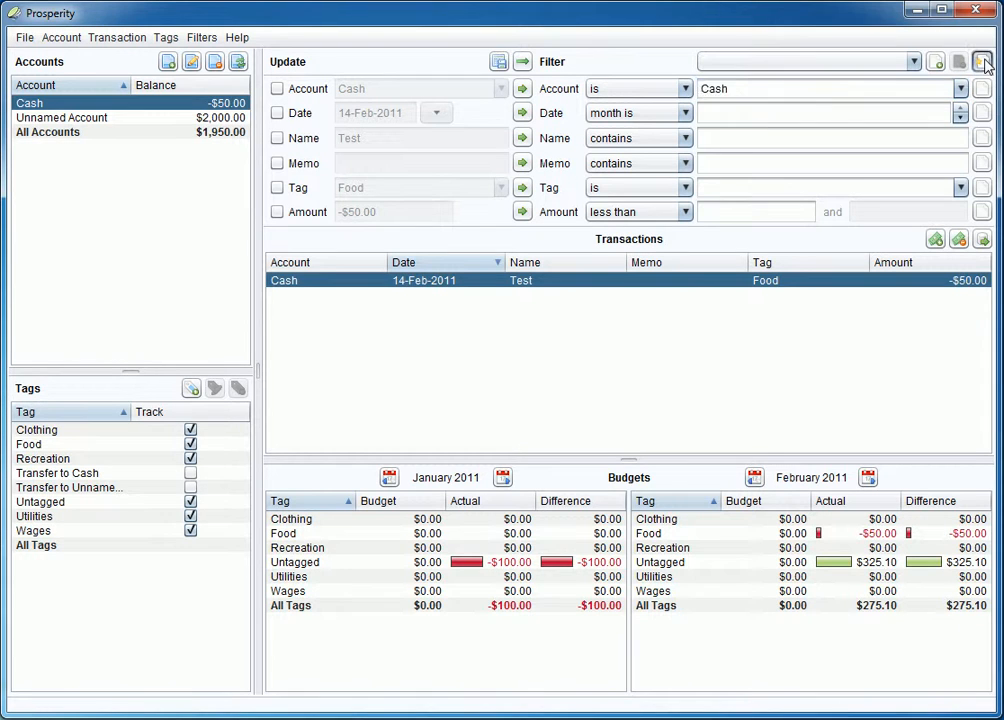
left_click(981, 62)
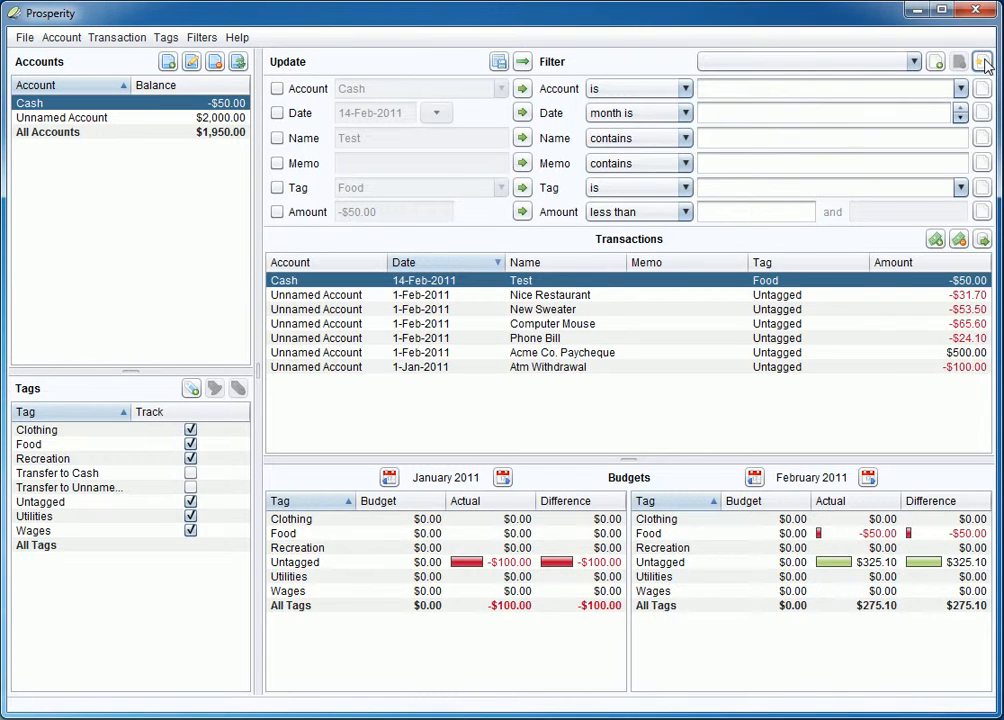
Filter the transactions to dates before 2-Feb-2011, and clear the date filter.
left_click(686, 115)
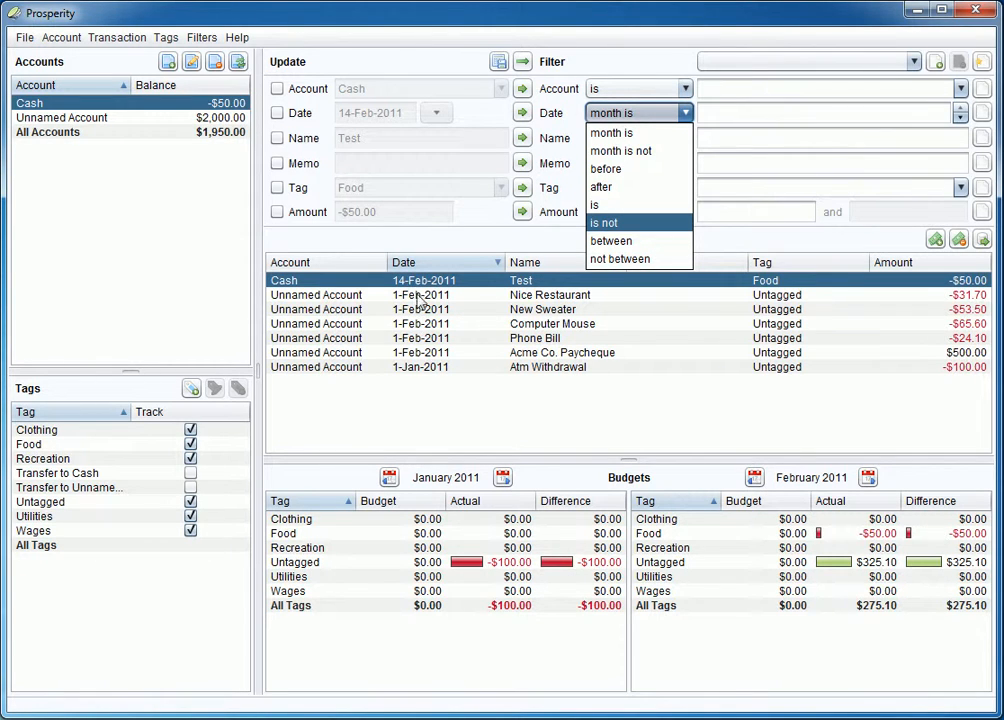
left_click(656, 168)
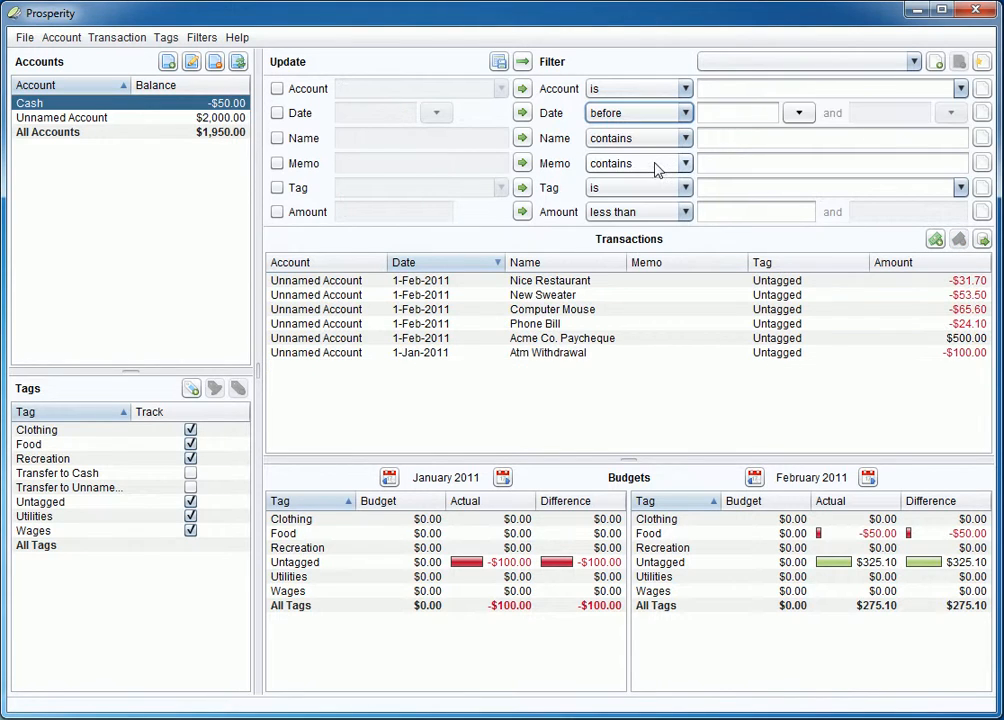
left_click(798, 112)
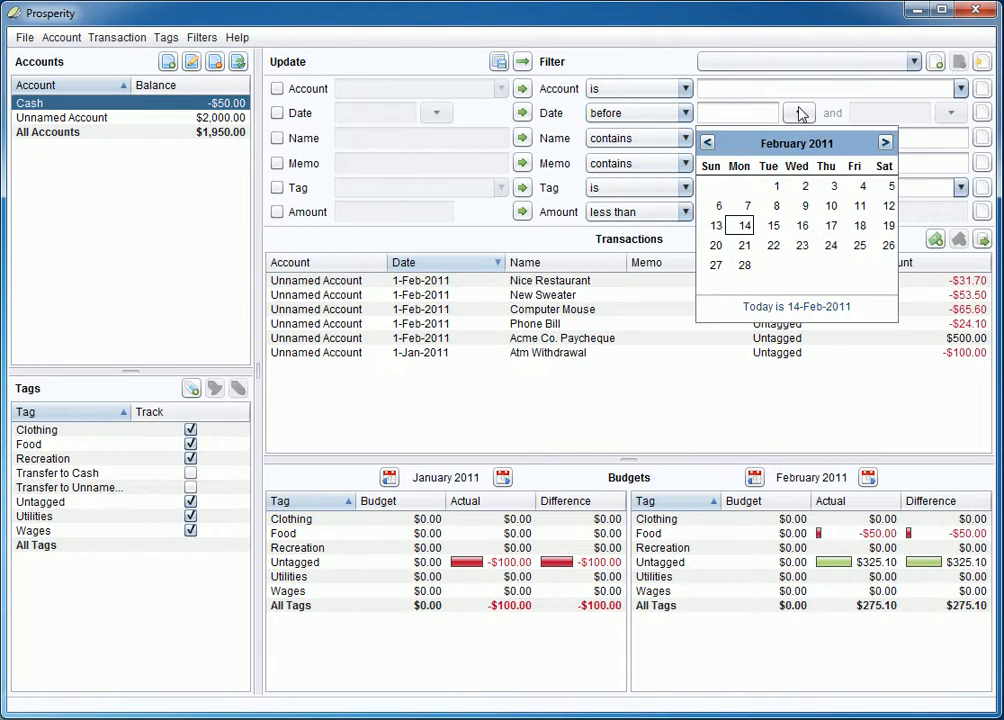
left_click(805, 187)
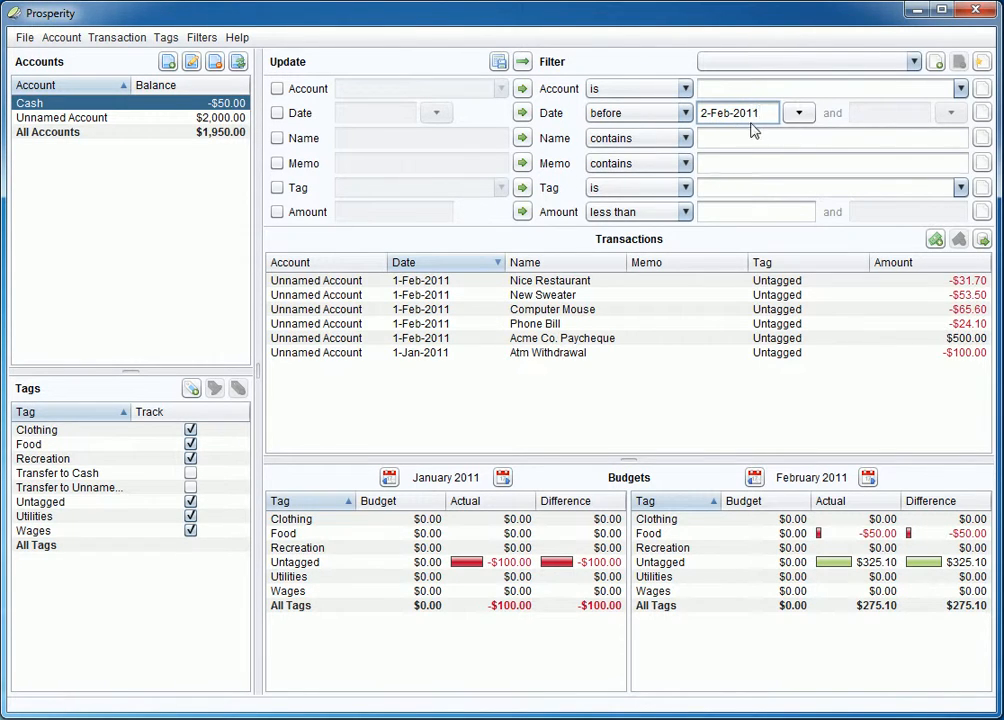
left_click(983, 114)
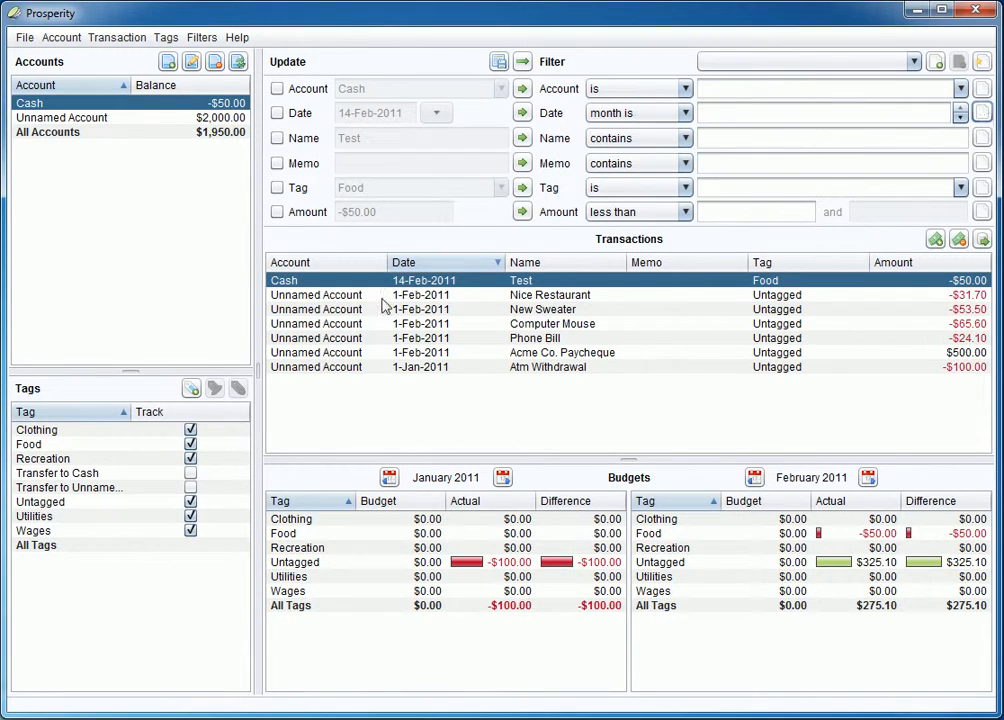
Filter the transactions to names containing Mouse, and clear the name filter.
left_click(792, 146)
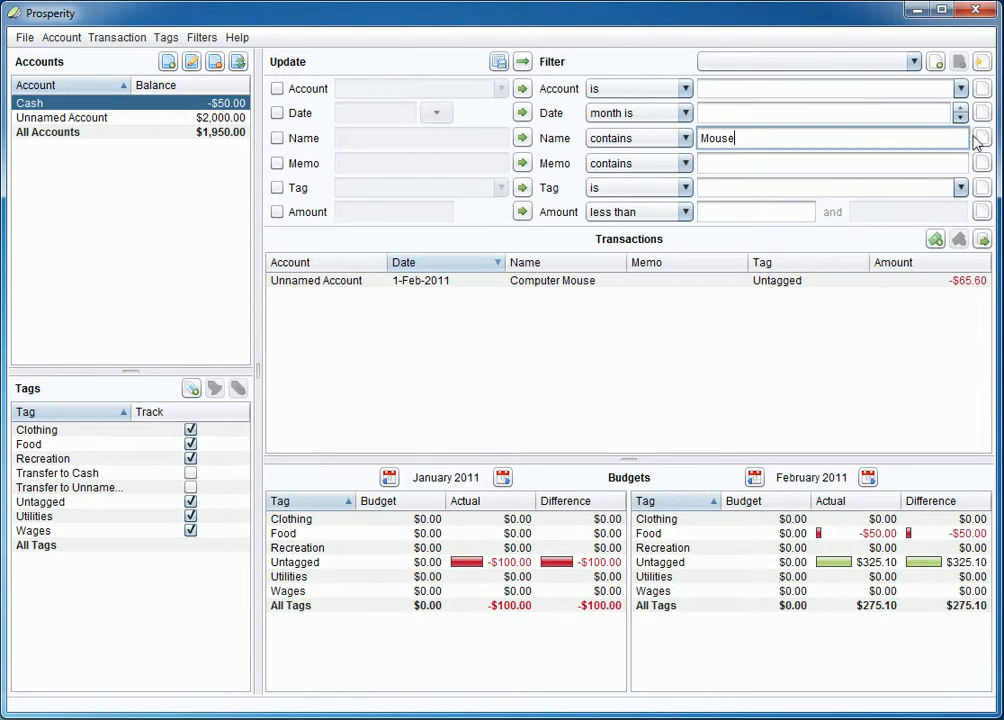
left_click(981, 138)
left_click(786, 167)
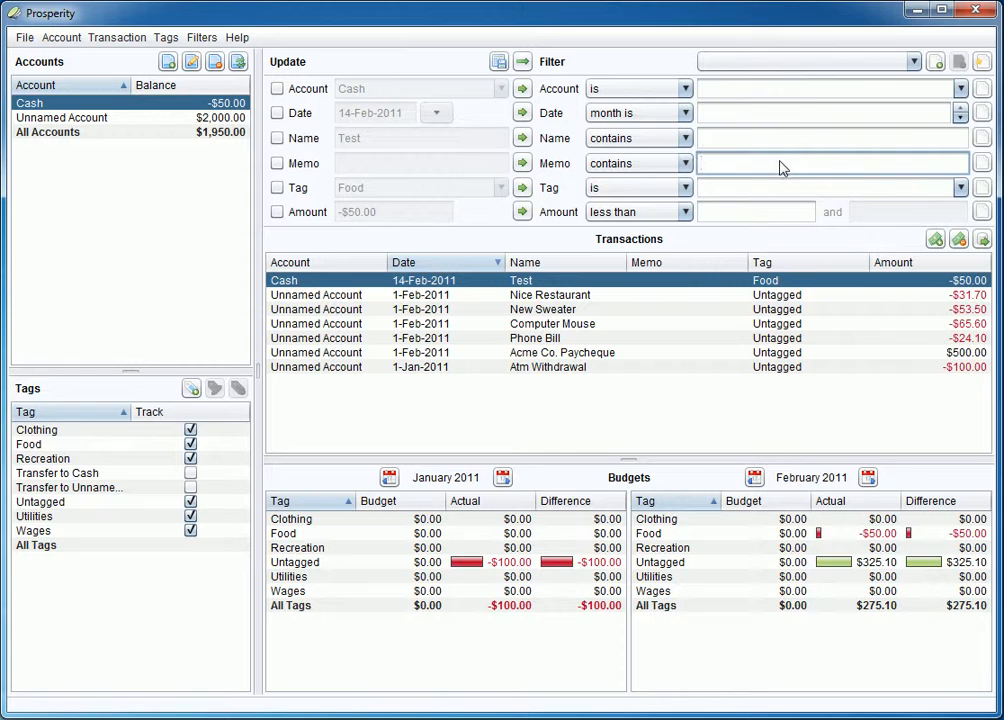
Set the memo of the Test, Nice Restaurant and New Sweater transactions to TestMemo in one bulk update.
left_click(660, 311, "shift")
left_click(302, 163)
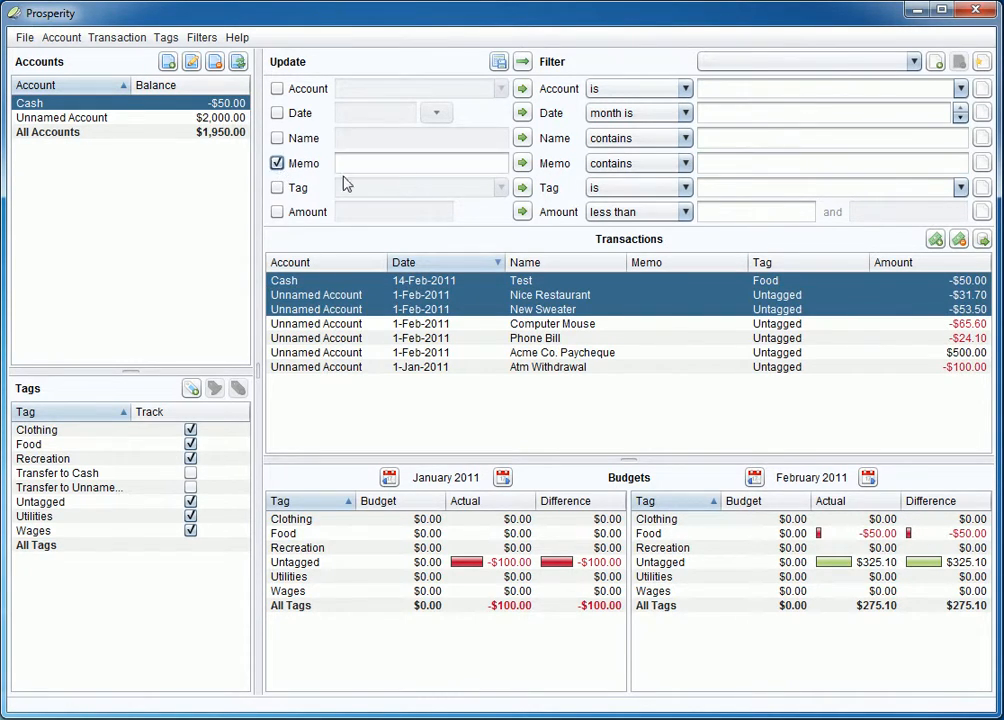
left_click(403, 166)
left_click(498, 62)
Filter the transactions to memos containing TestMemo and the tag Food.
left_click(753, 172)
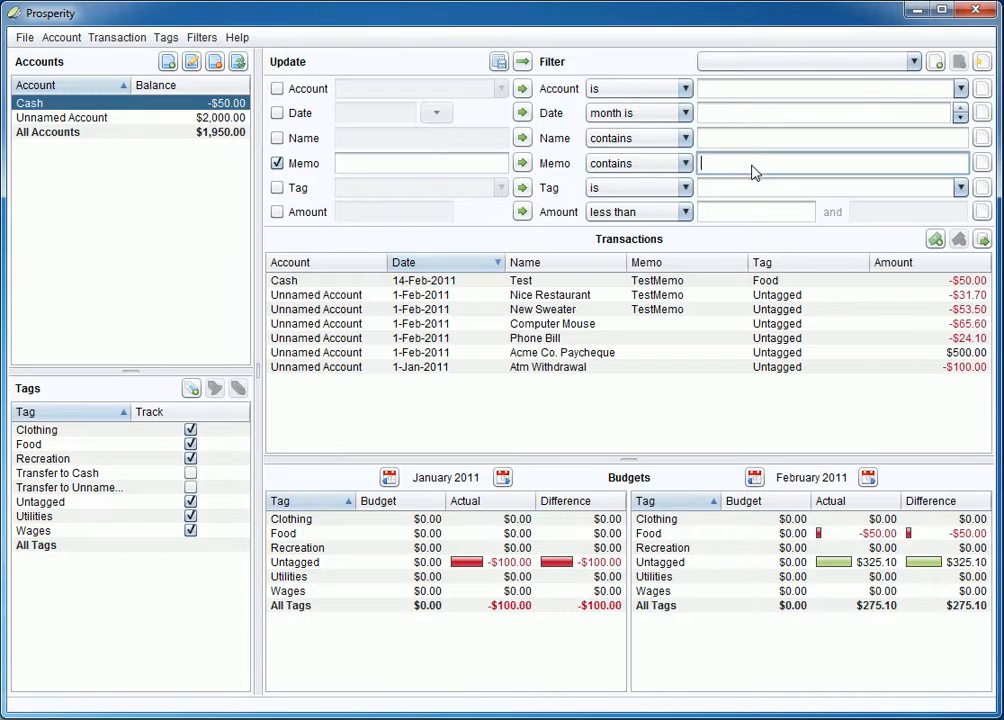
type("TestMemo")
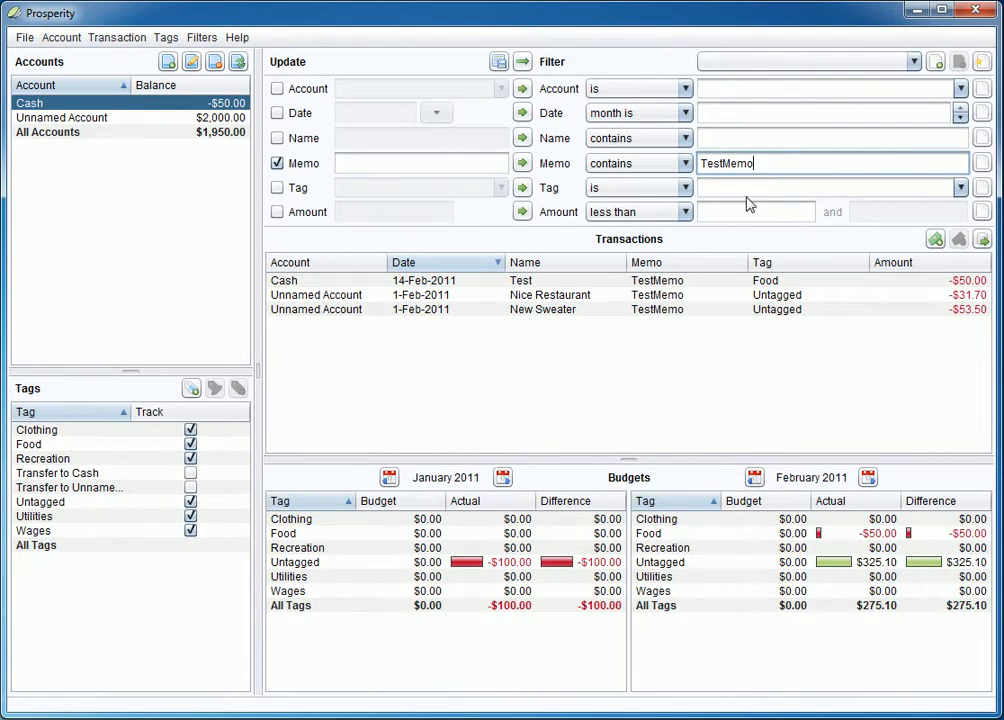
left_click(749, 195)
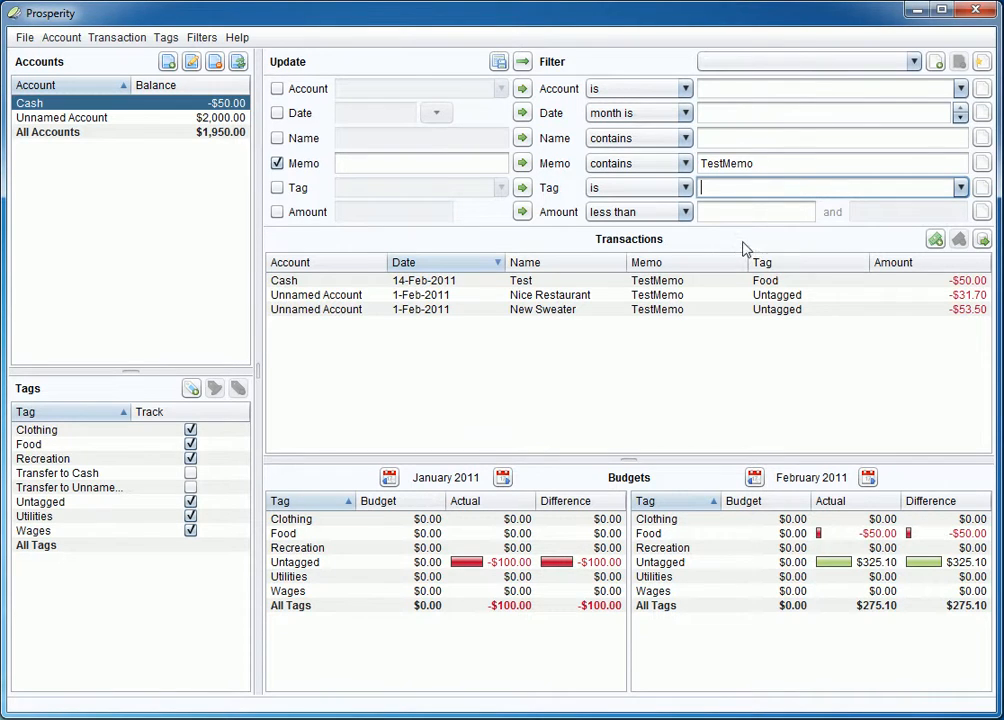
left_click(961, 188)
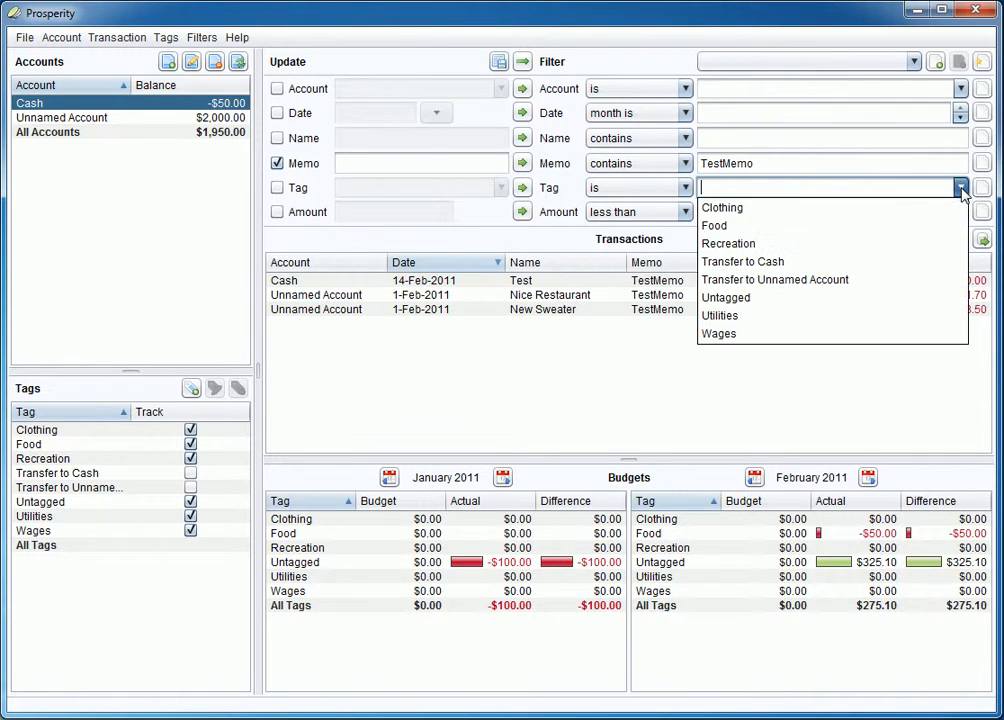
left_click(714, 227)
left_click(672, 281)
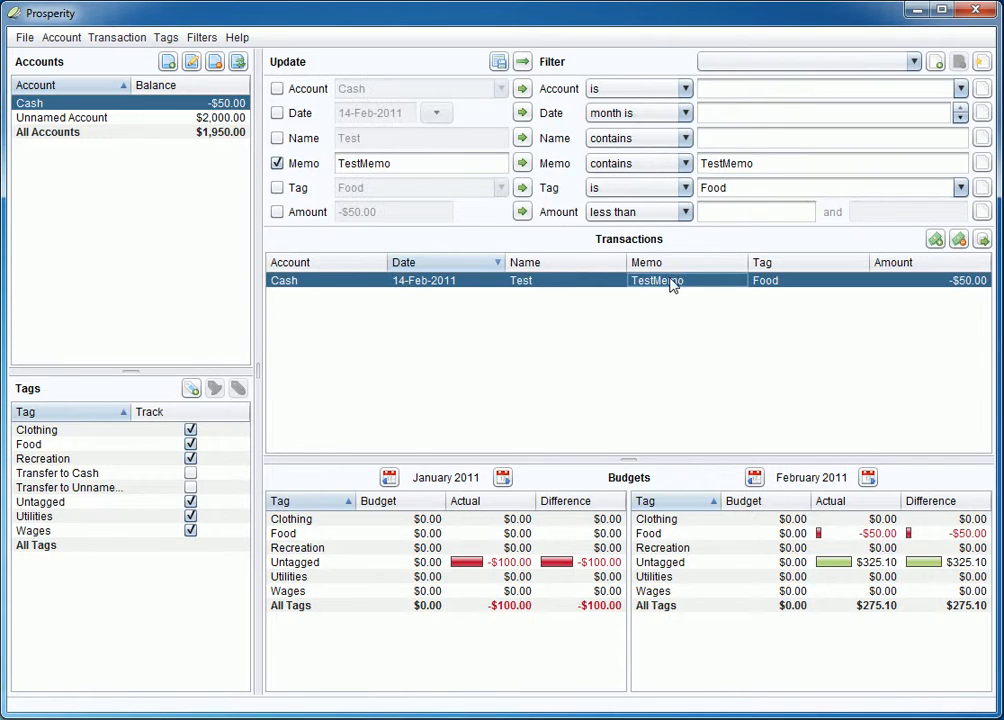
left_click(789, 160)
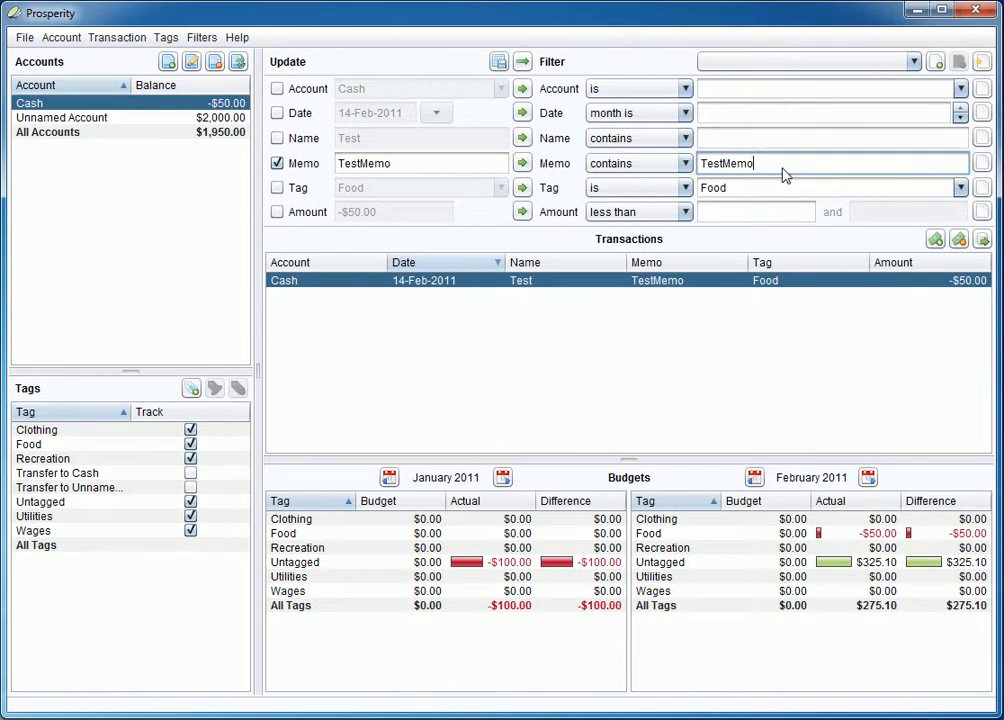
double_click(783, 170)
double_click(866, 194)
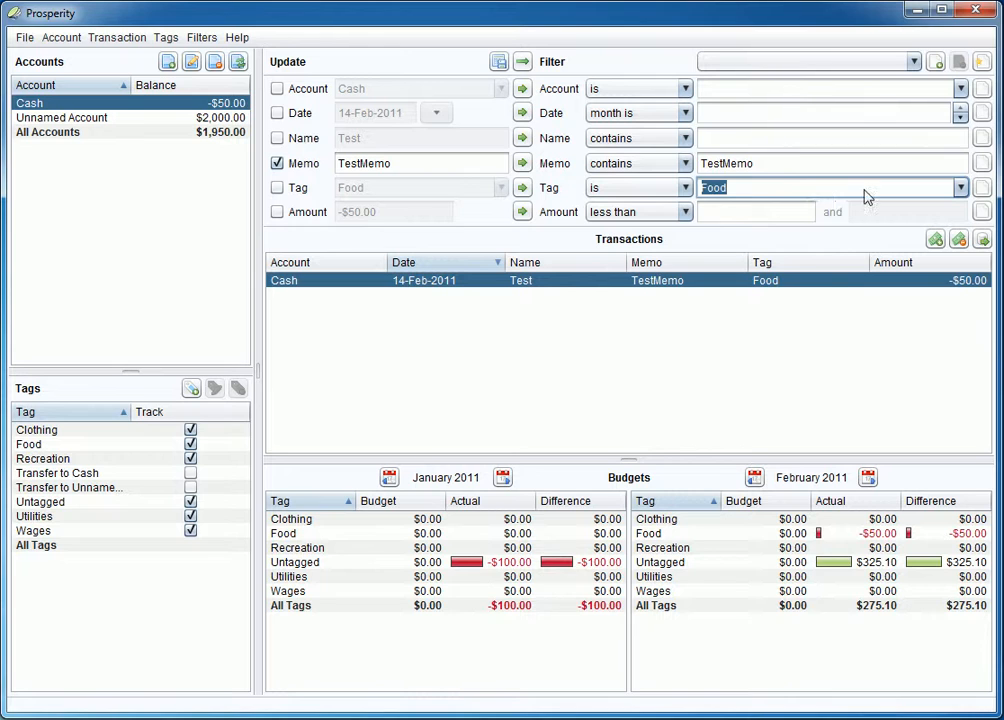
Add an amount filter for values less than -60 to the memo and tag filters.
left_click(740, 214)
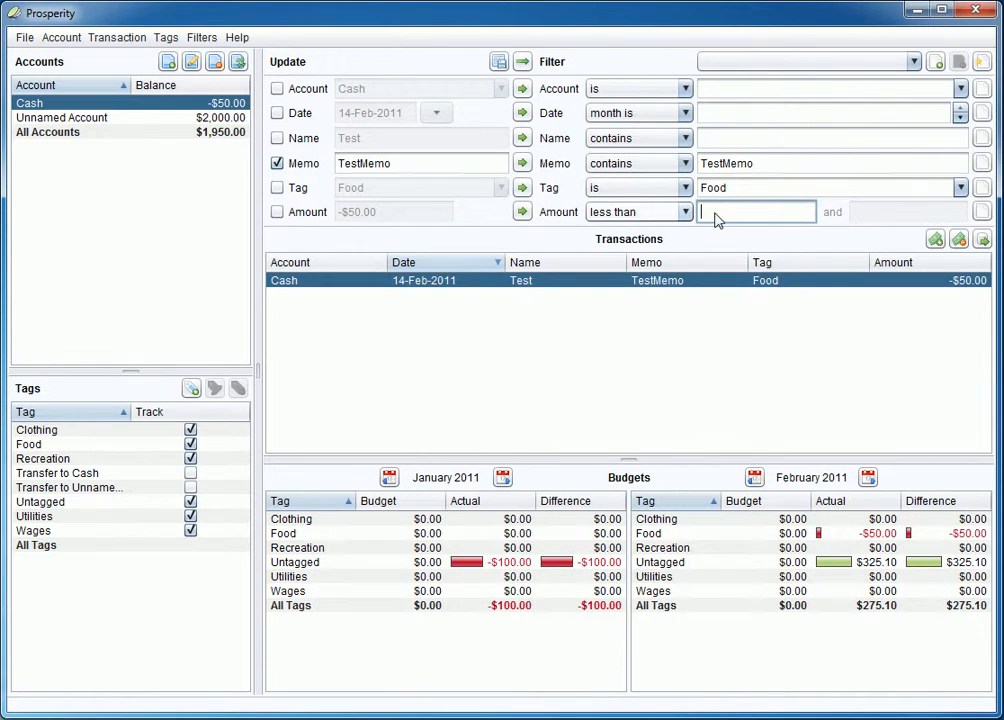
left_click(686, 213)
left_click(754, 213)
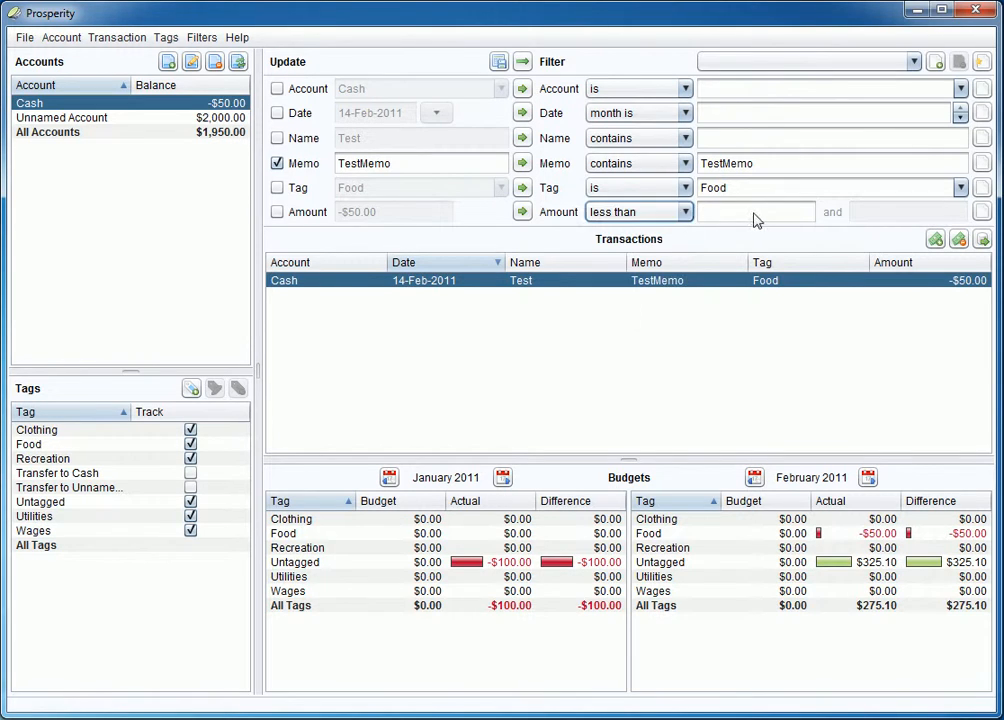
left_click(760, 212)
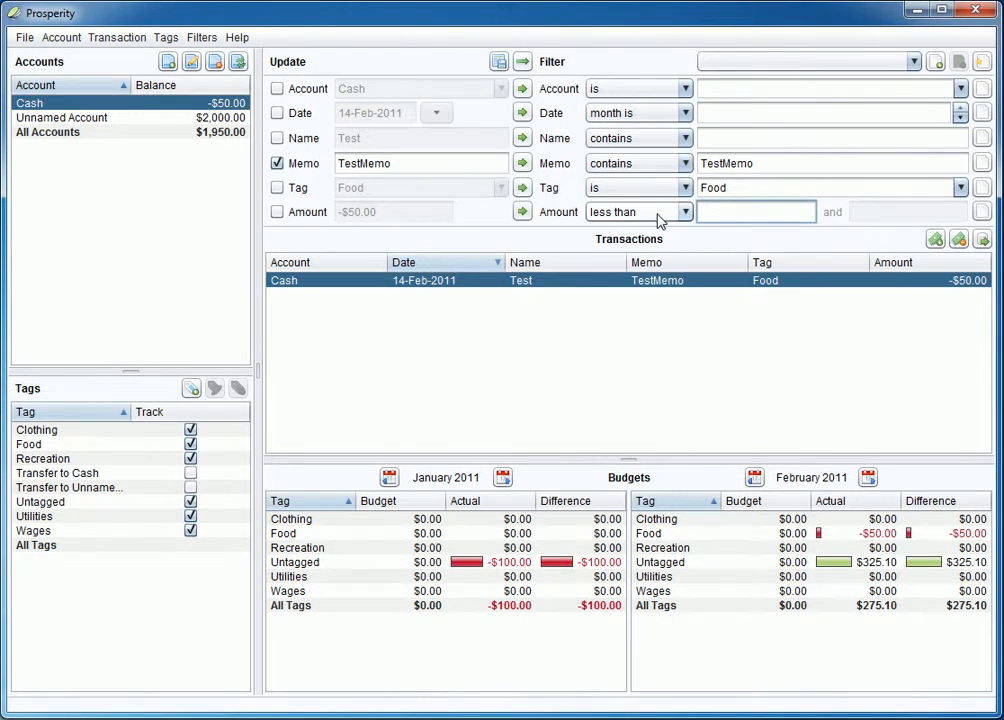
left_click(964, 280)
left_click(750, 215)
left_click_drag(724, 220, 688, 218)
type("-60")
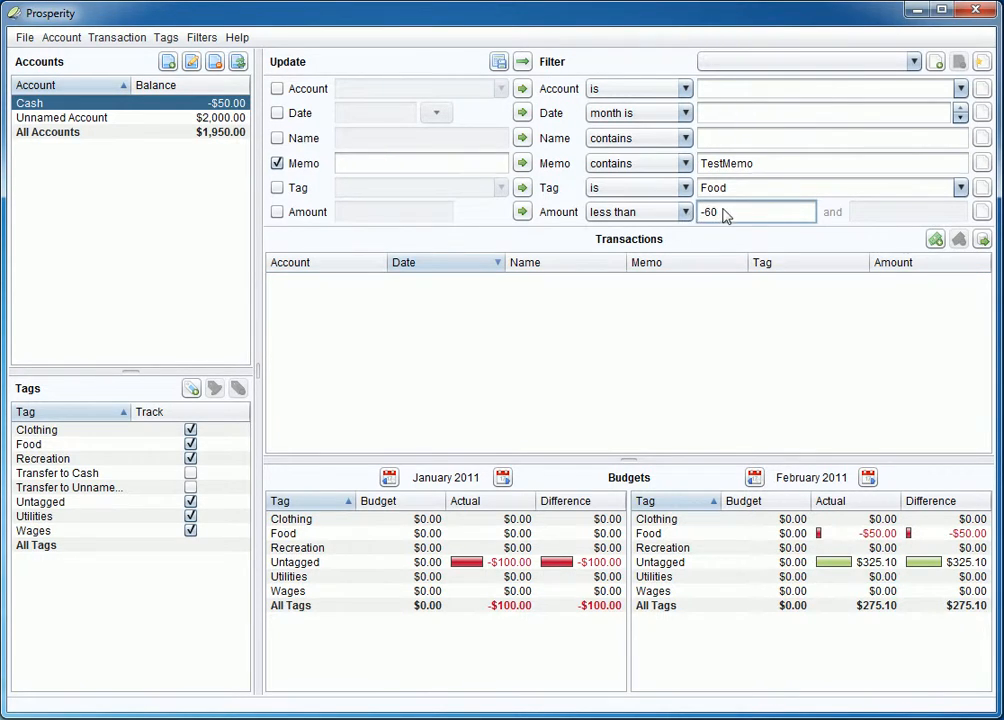
Change the amount filter to greater than 0, clear the tag and memo filters, and select the matching paycheque transaction.
key("BackSpace")
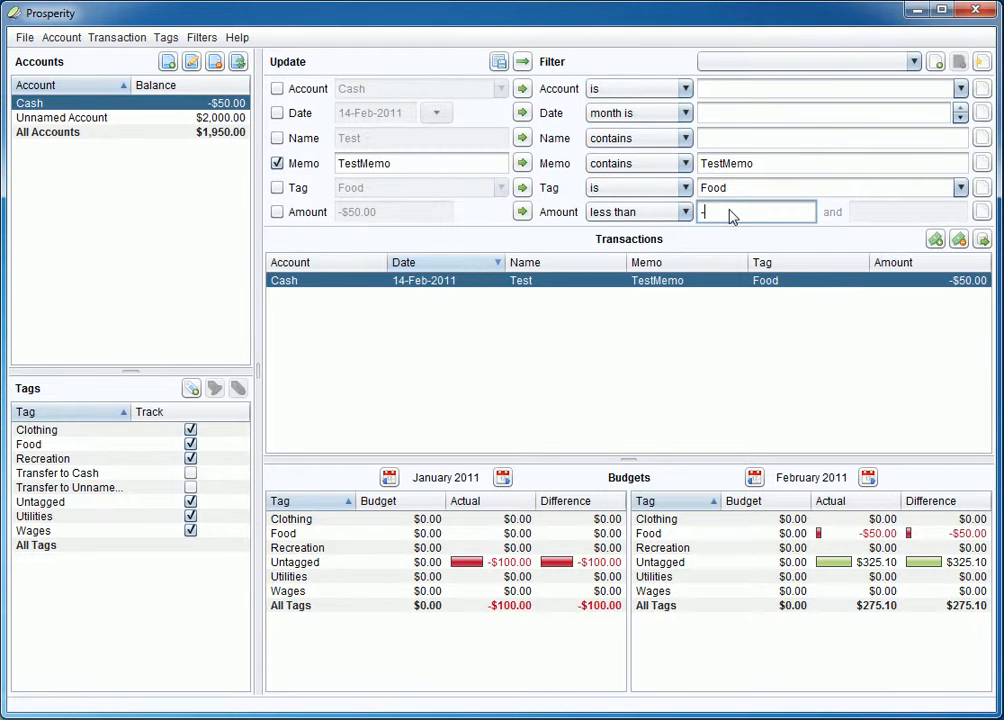
left_click(684, 212)
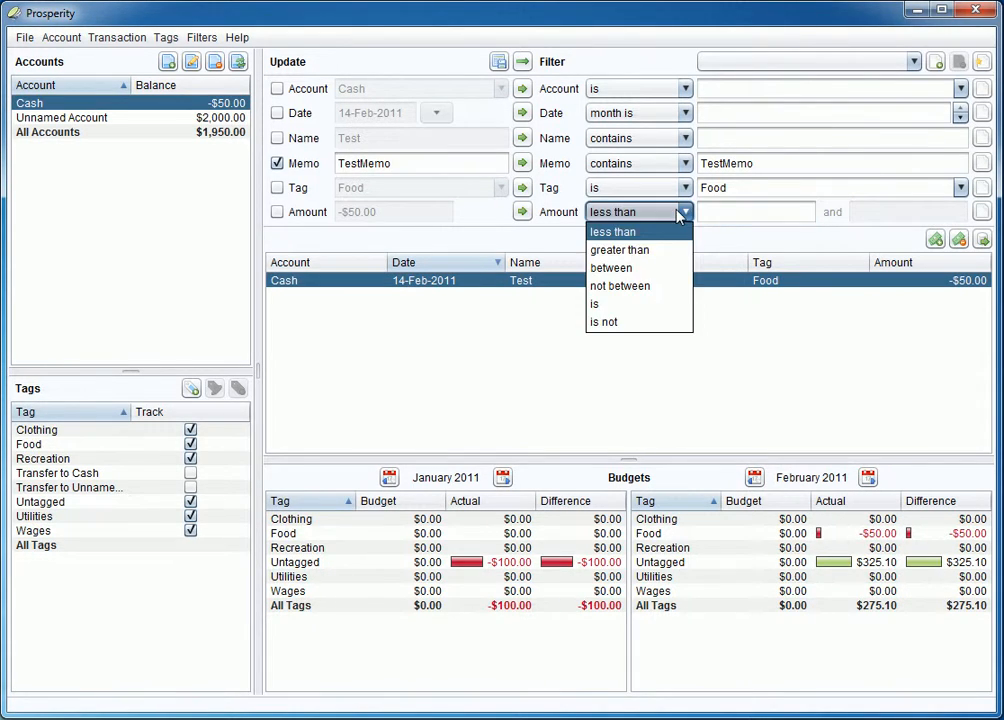
left_click(666, 249)
type("0")
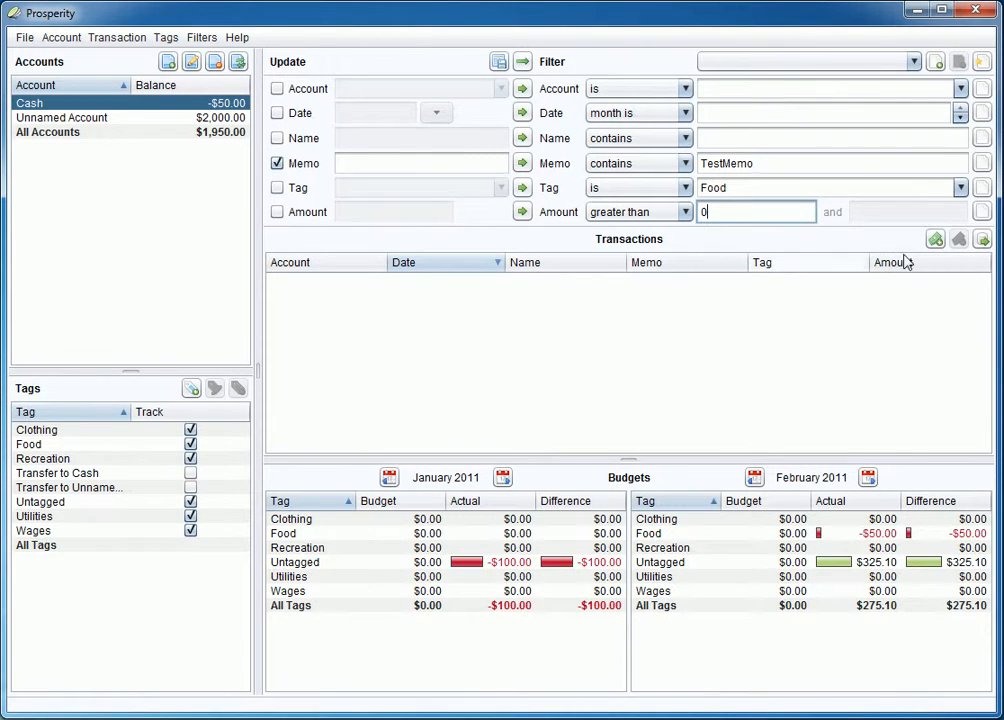
left_click(983, 189)
left_click(983, 164)
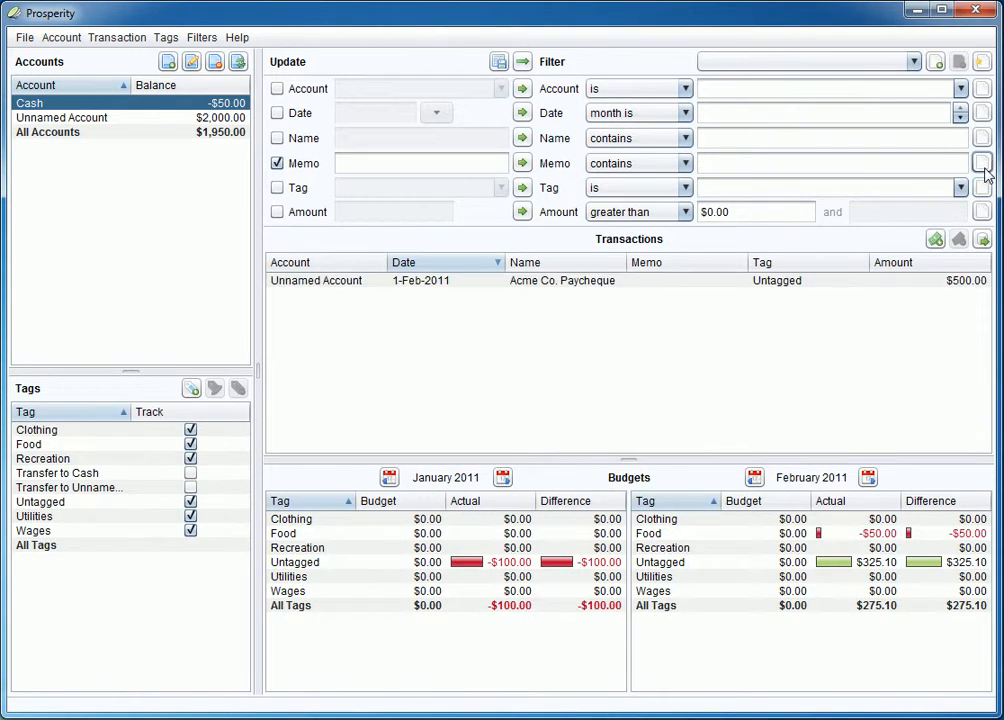
left_click(565, 284)
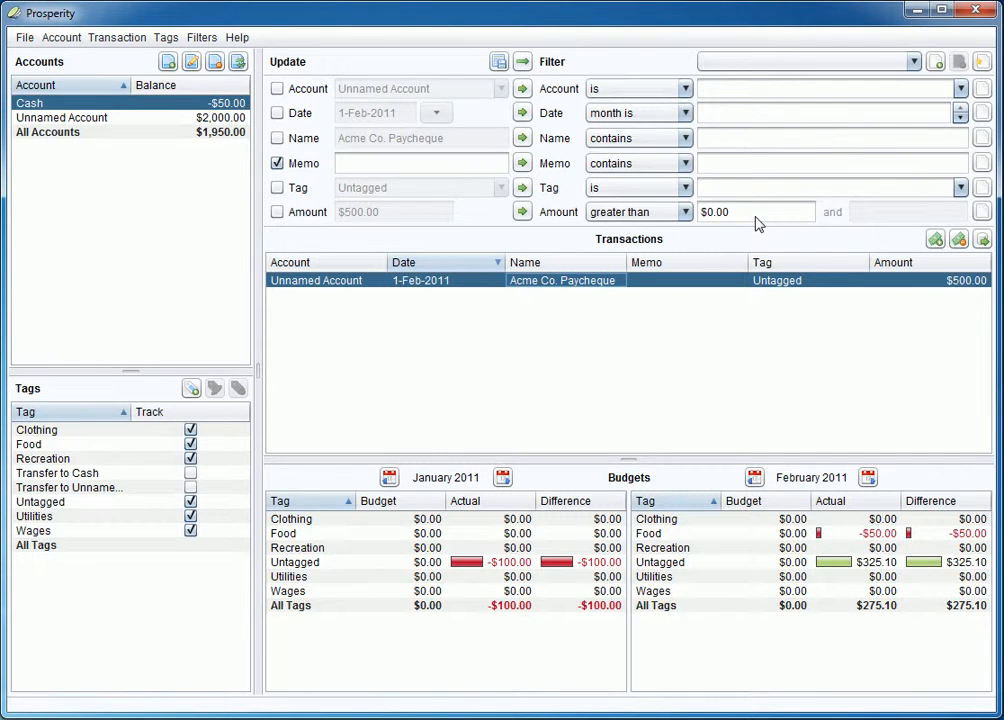
Clear all filters and select the Test, Nice Restaurant and New Sweater transactions together.
left_click(980, 61)
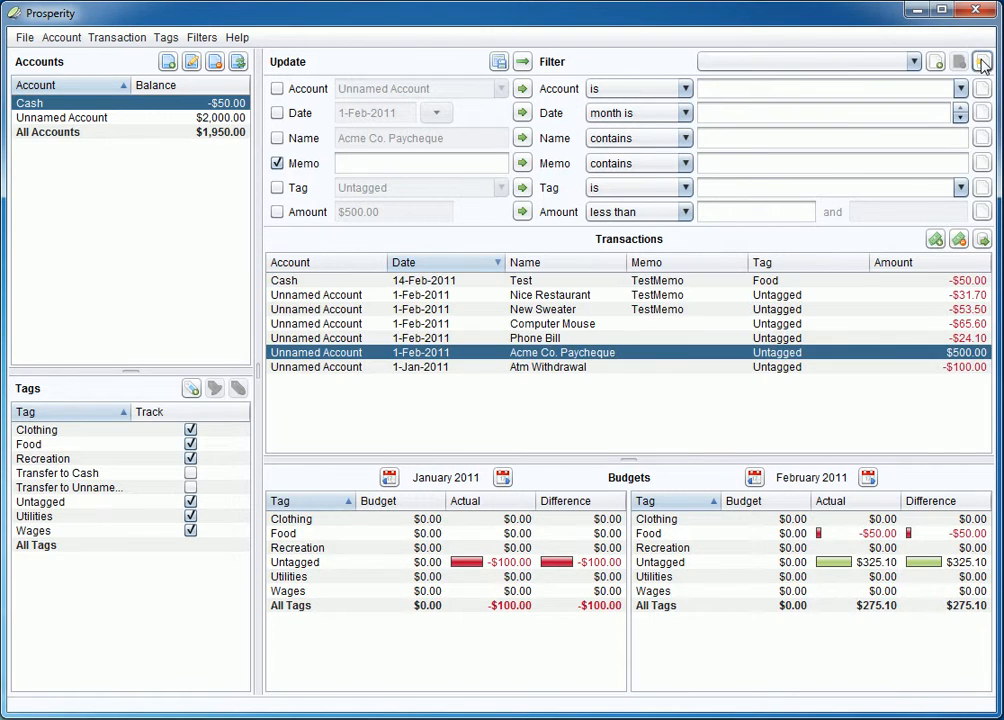
left_click(643, 281)
left_click(652, 310, "shift")
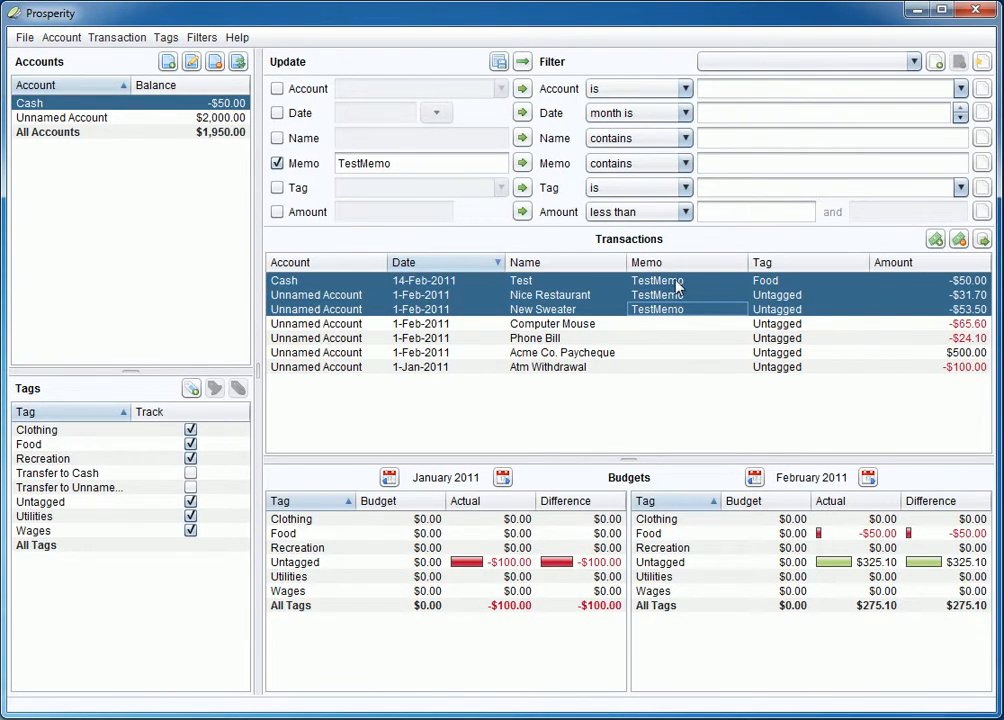
Select the Test transaction, filter the transactions to the tag Food, and reset the filter.
left_click(772, 284)
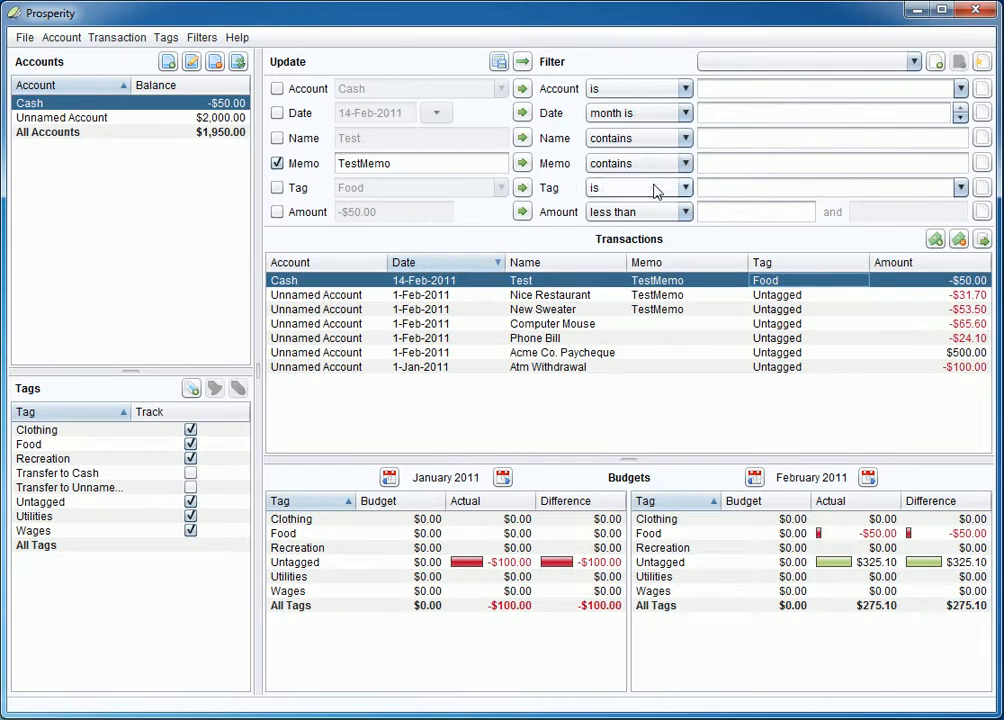
left_click(959, 188)
left_click(904, 226)
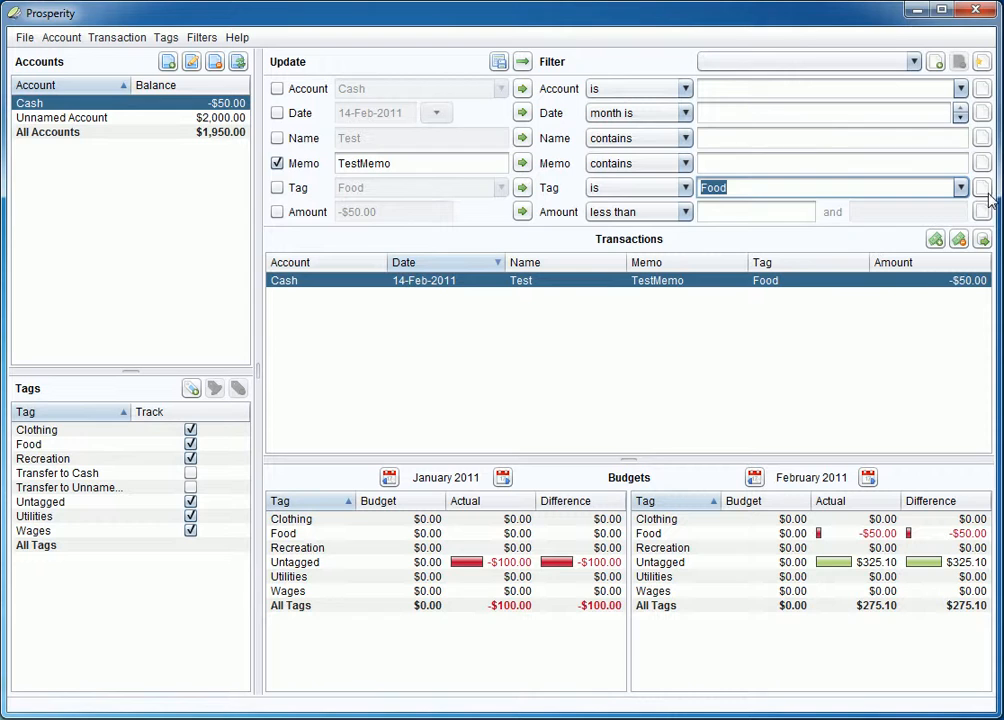
left_click(981, 61)
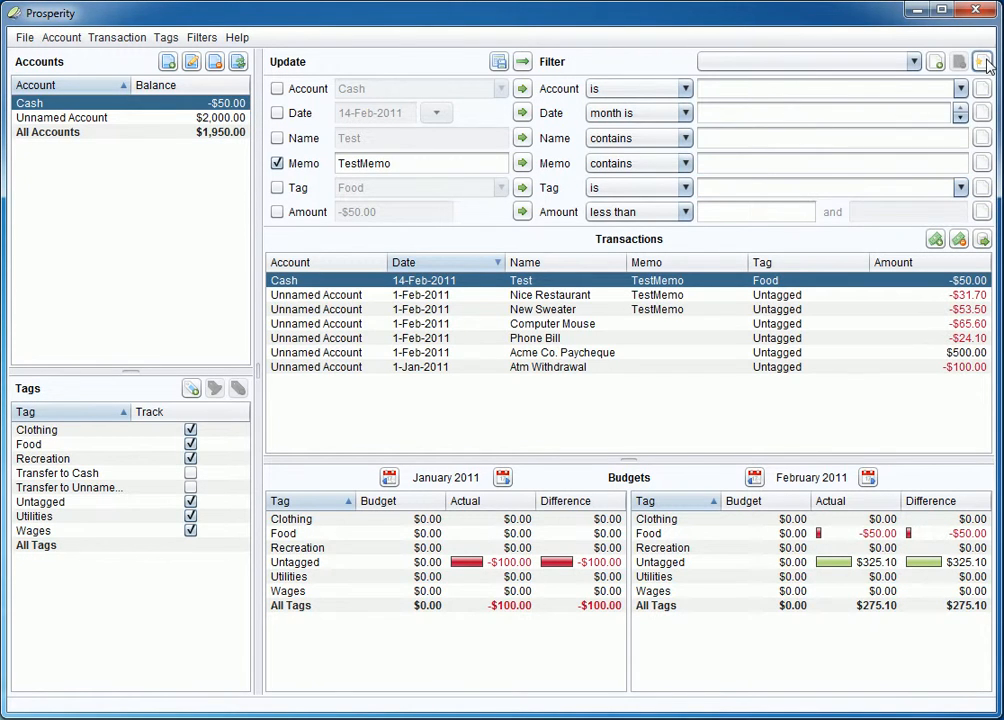
Select the Nice Restaurant transaction and turn off the memo field for updates.
left_click(590, 295)
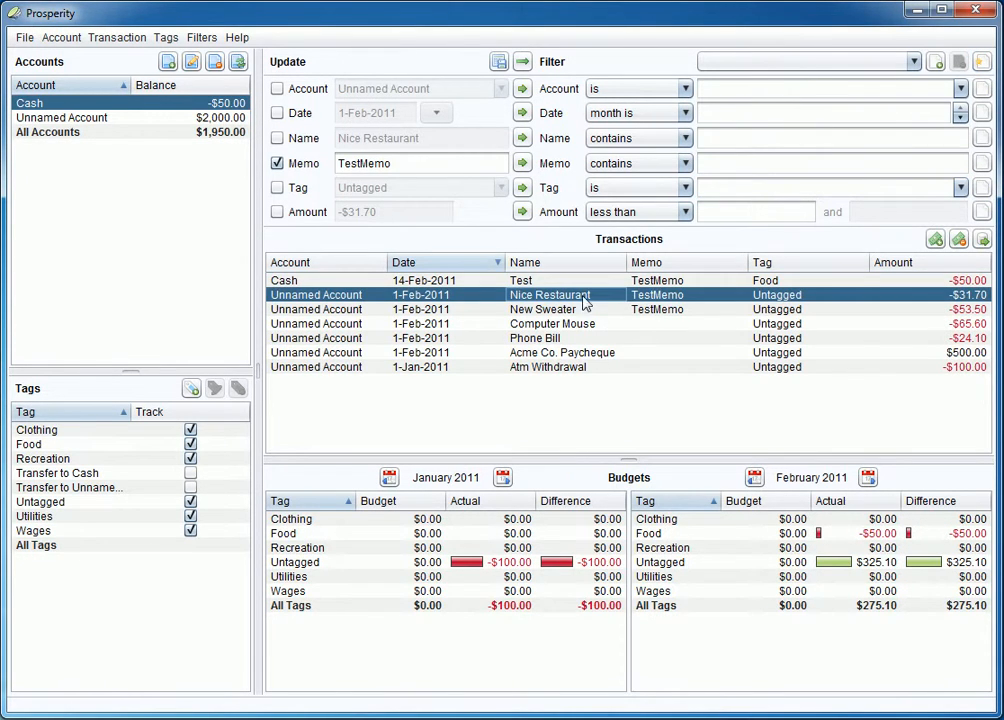
left_click(277, 163)
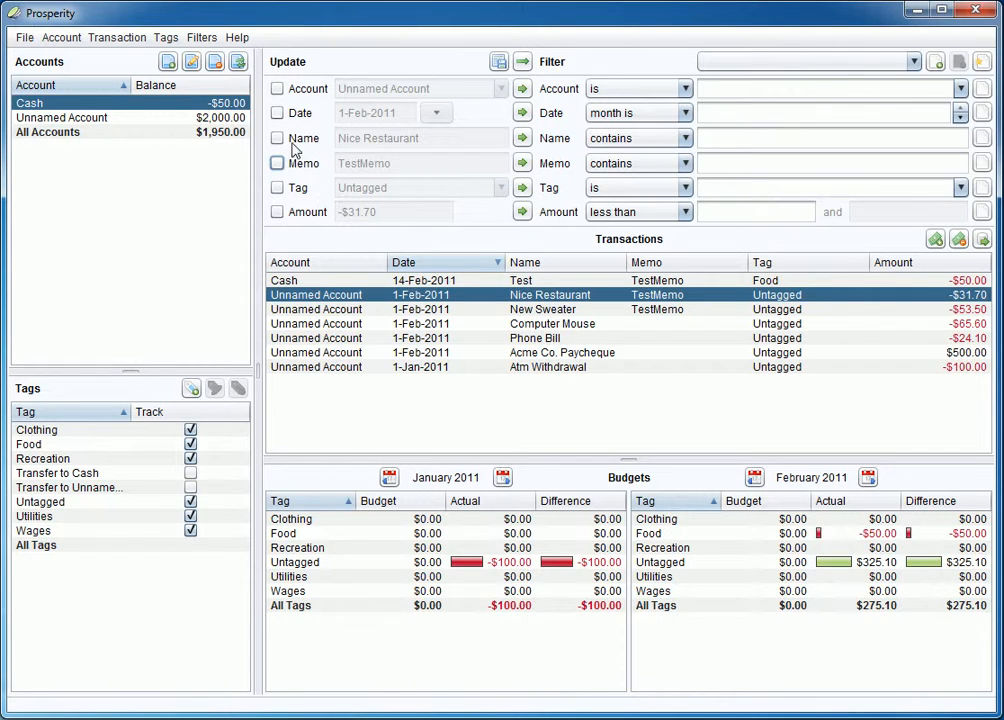
left_click(415, 312)
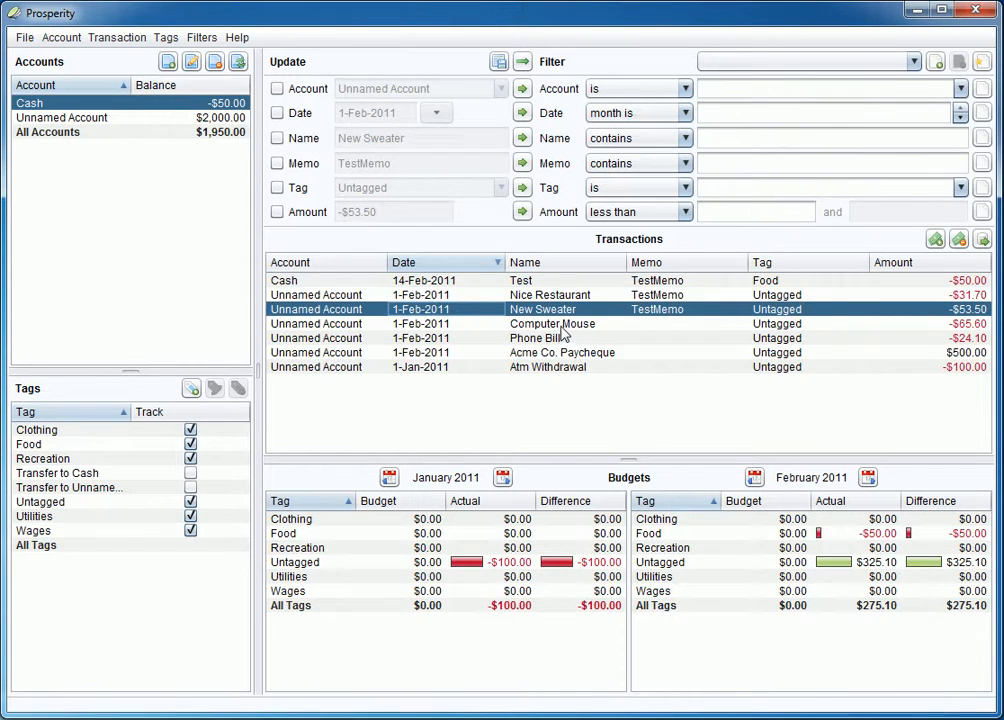
key("Down")
key("Down")
key("Down")
left_click(556, 368)
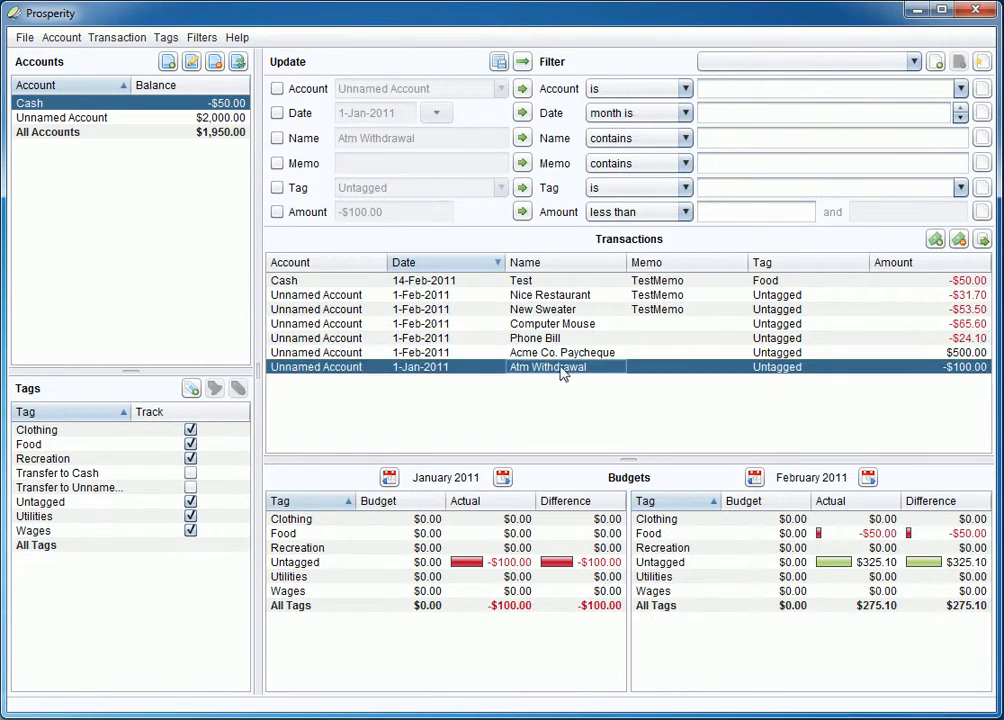
left_click_drag(318, 300, 320, 326)
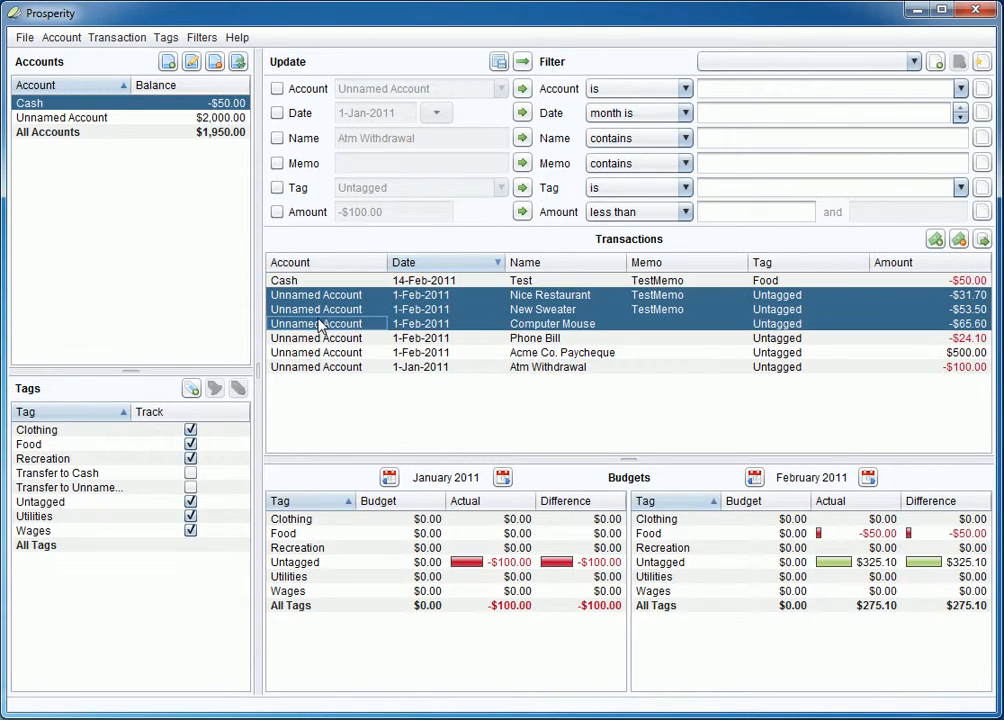
left_click(560, 368)
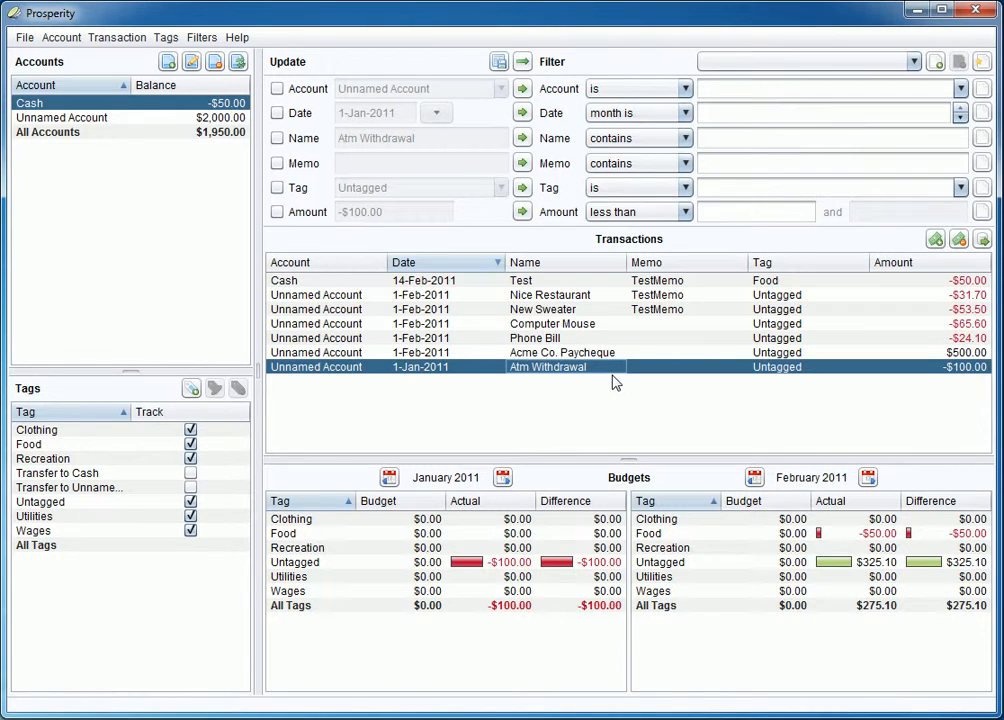
left_click_drag(569, 370, 569, 312)
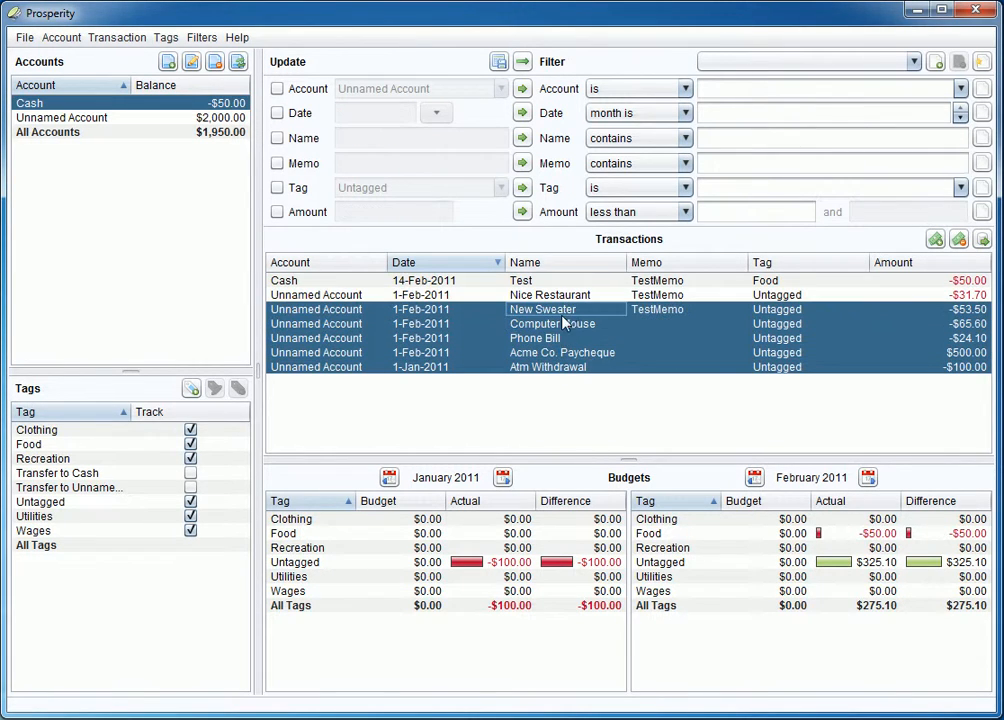
left_click(545, 369)
left_click_drag(549, 371, 549, 330)
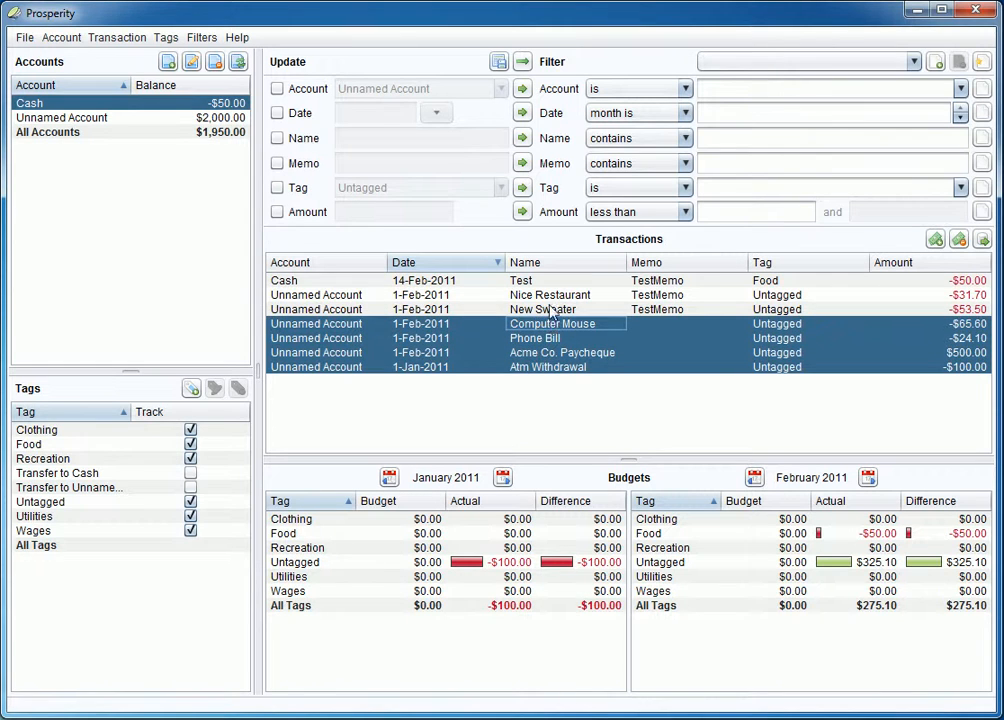
left_click(545, 296)
left_click(540, 340, "shift")
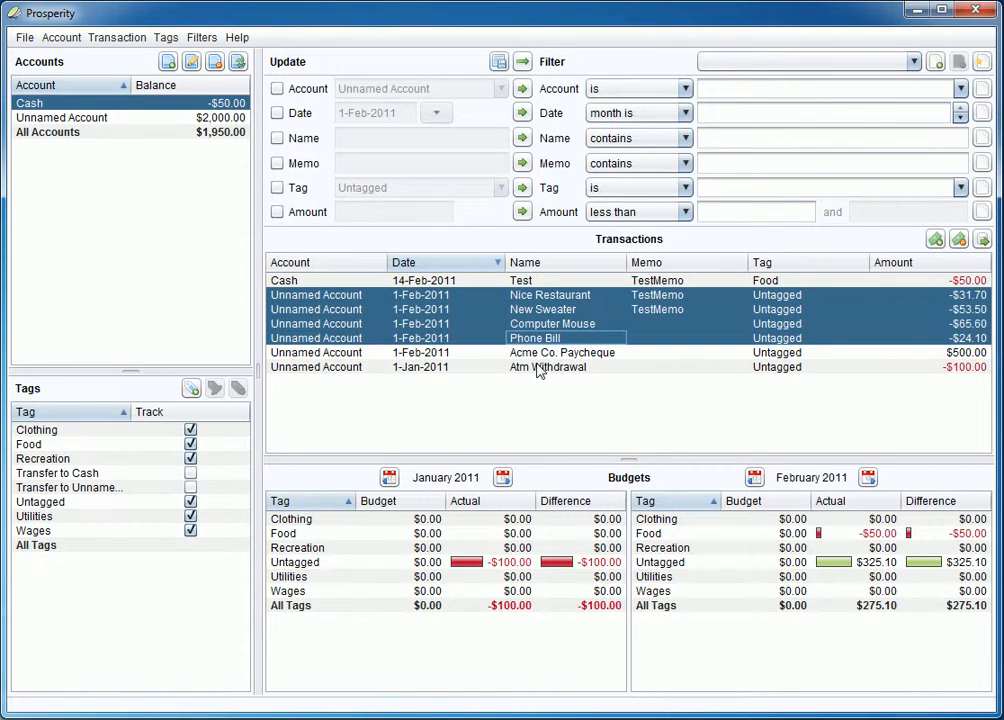
left_click_drag(540, 372, 545, 325)
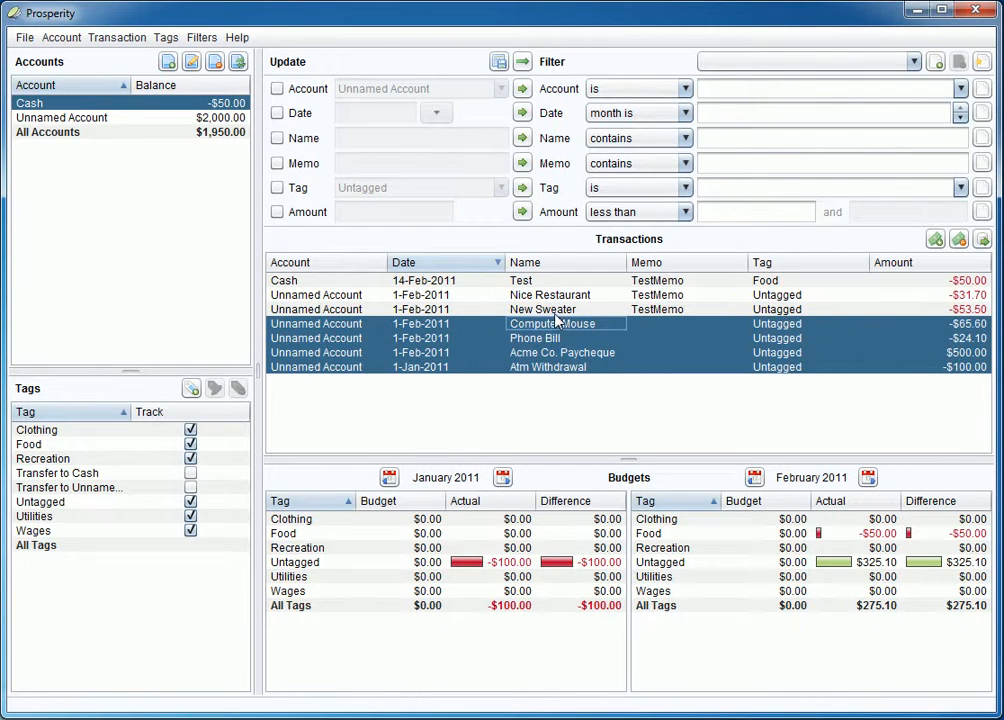
Copy all values of the Test transaction to the filter, and clear all filters.
left_click(778, 281)
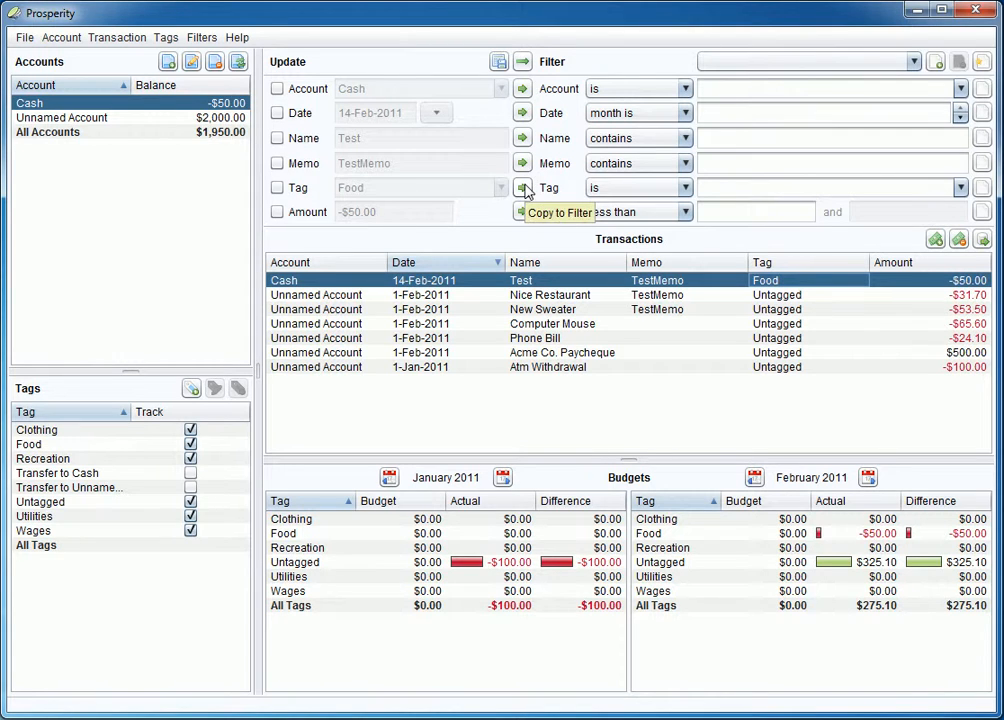
left_click(521, 63)
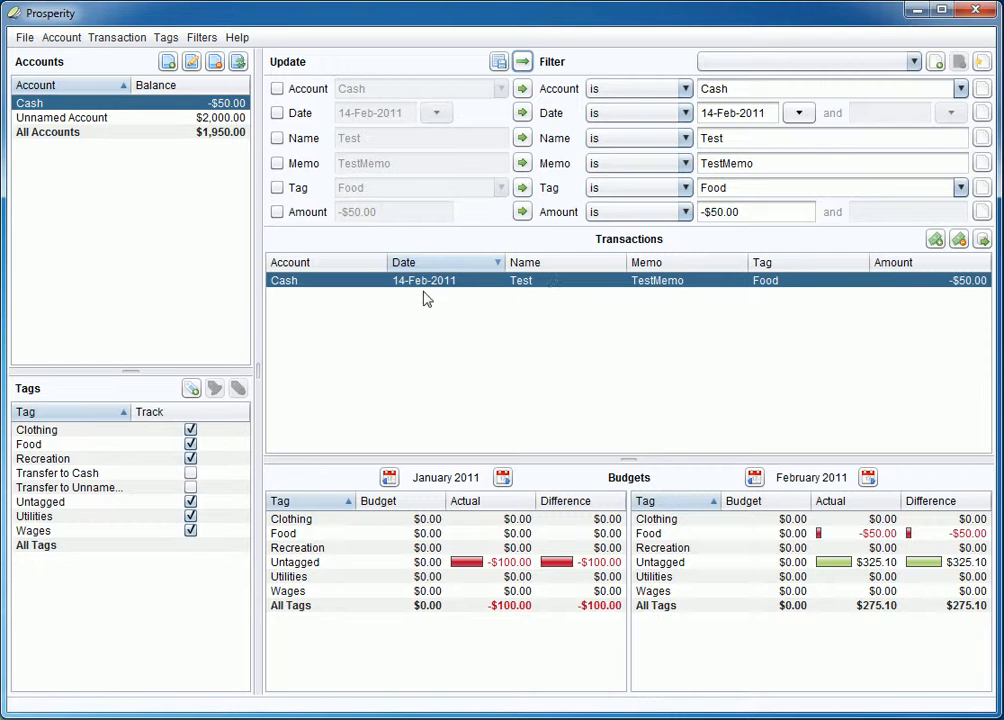
left_click(981, 63)
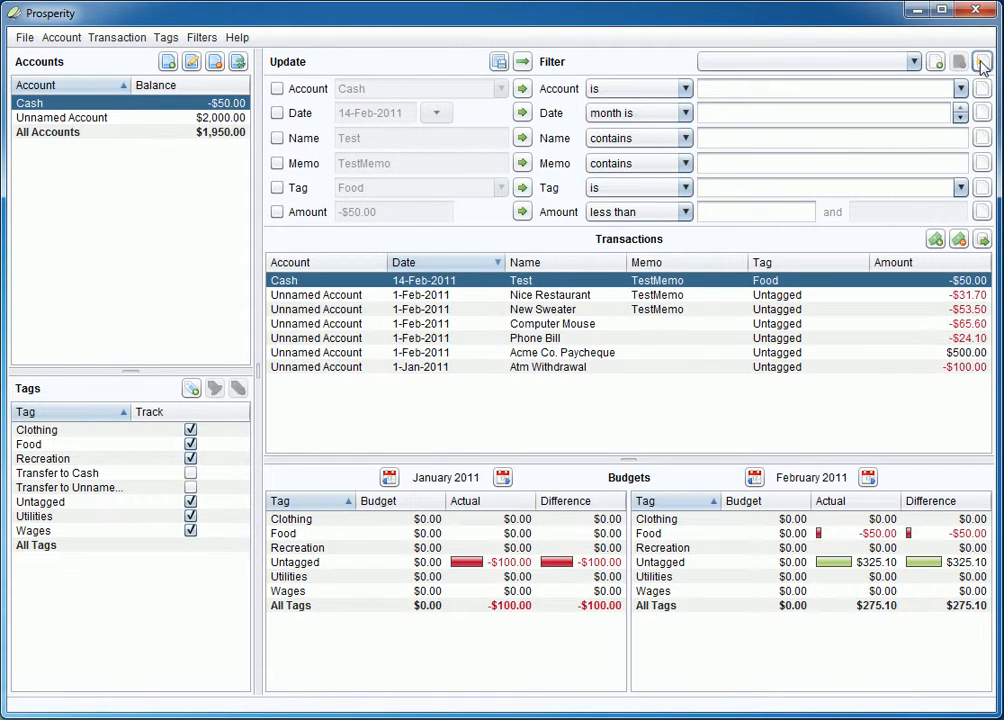
Enable the tag update, copy its Food tag to the filter, and save the filter as My Food Expenses.
left_click(277, 188)
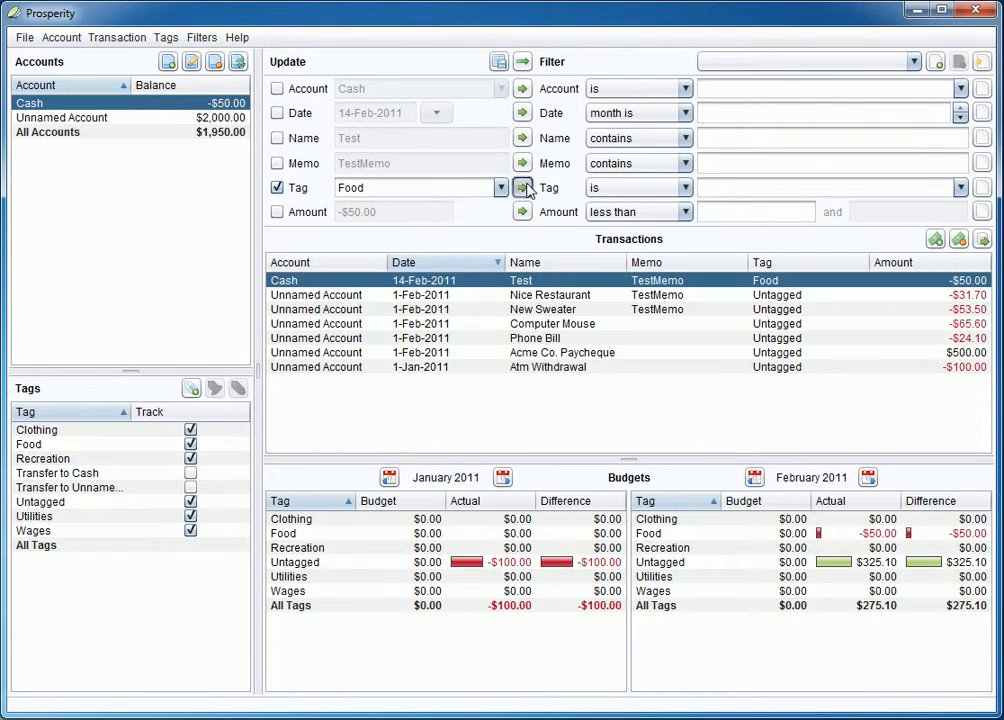
left_click(522, 188)
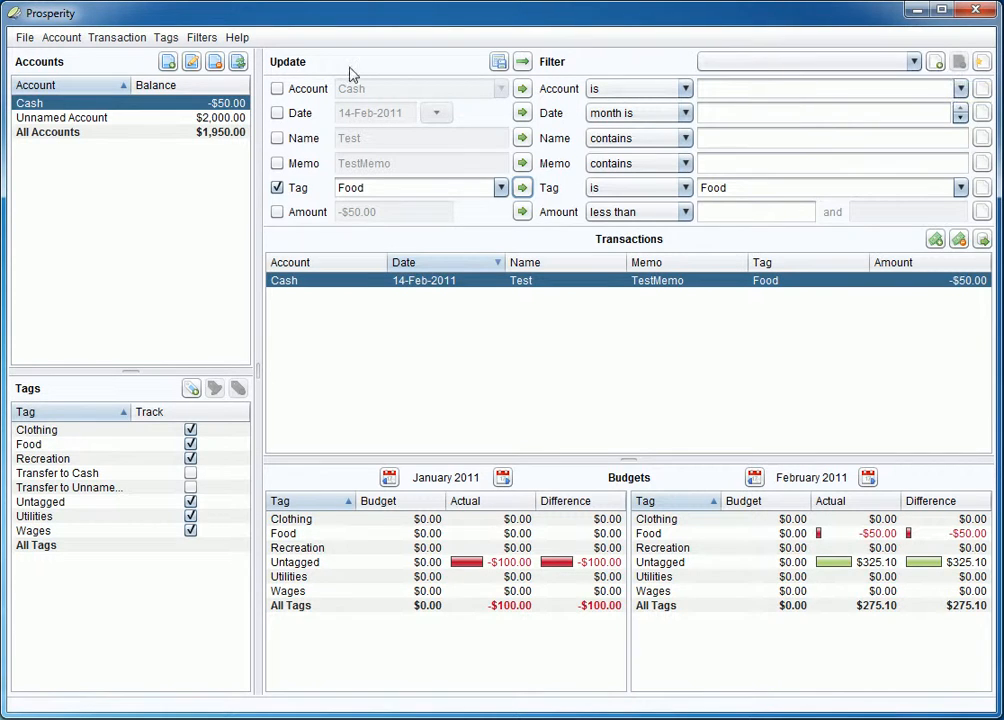
left_click(202, 38)
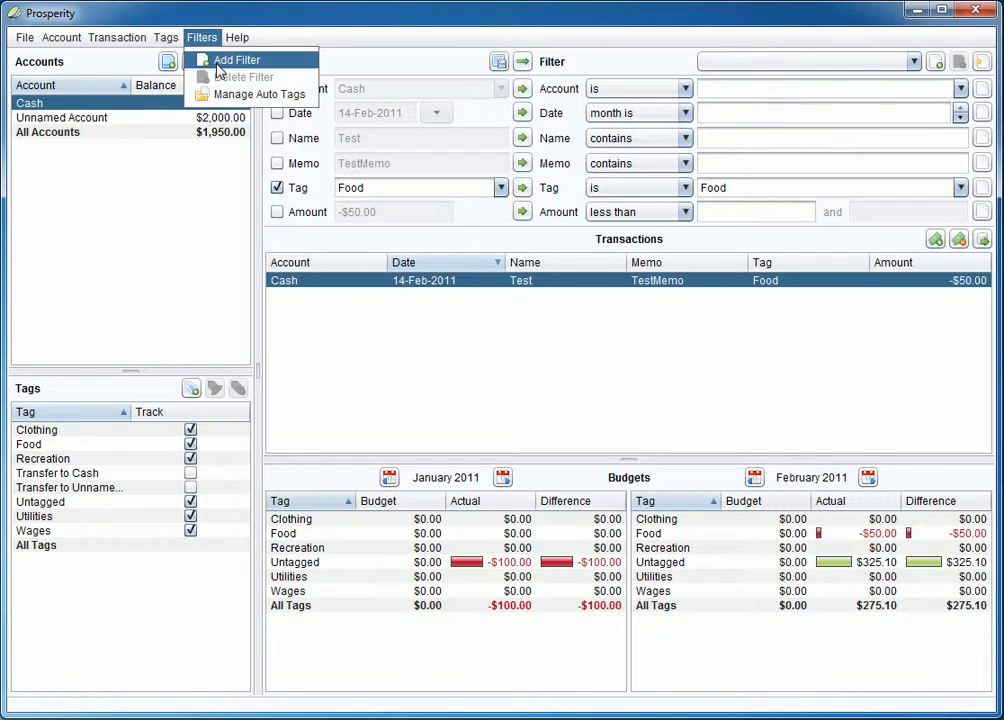
left_click(940, 63)
left_click(940, 63)
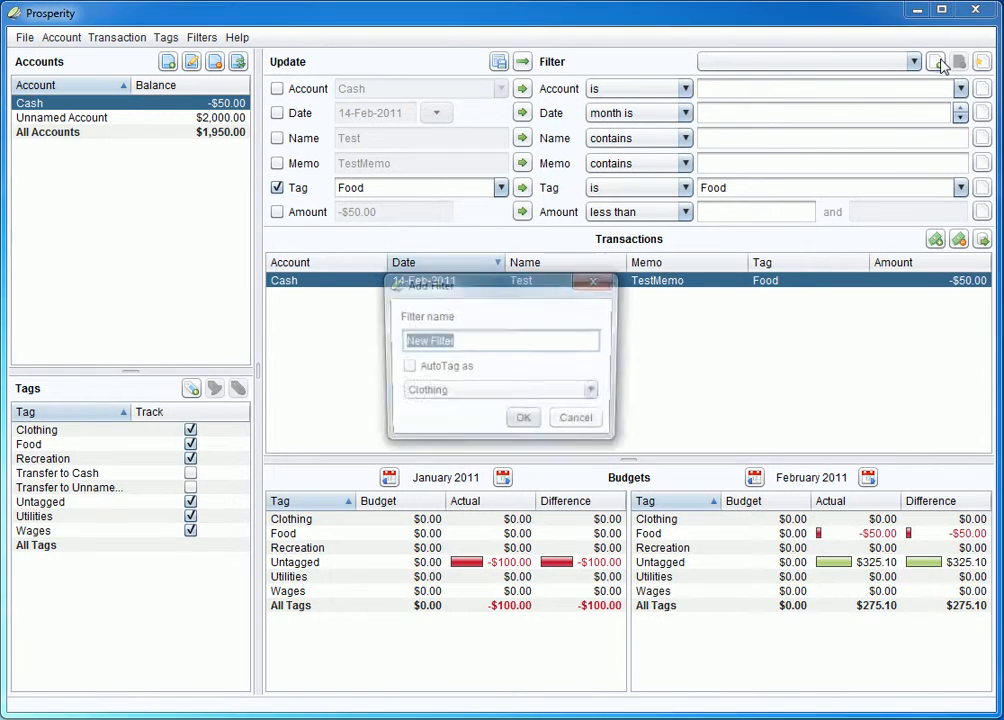
type("Food Expenses")
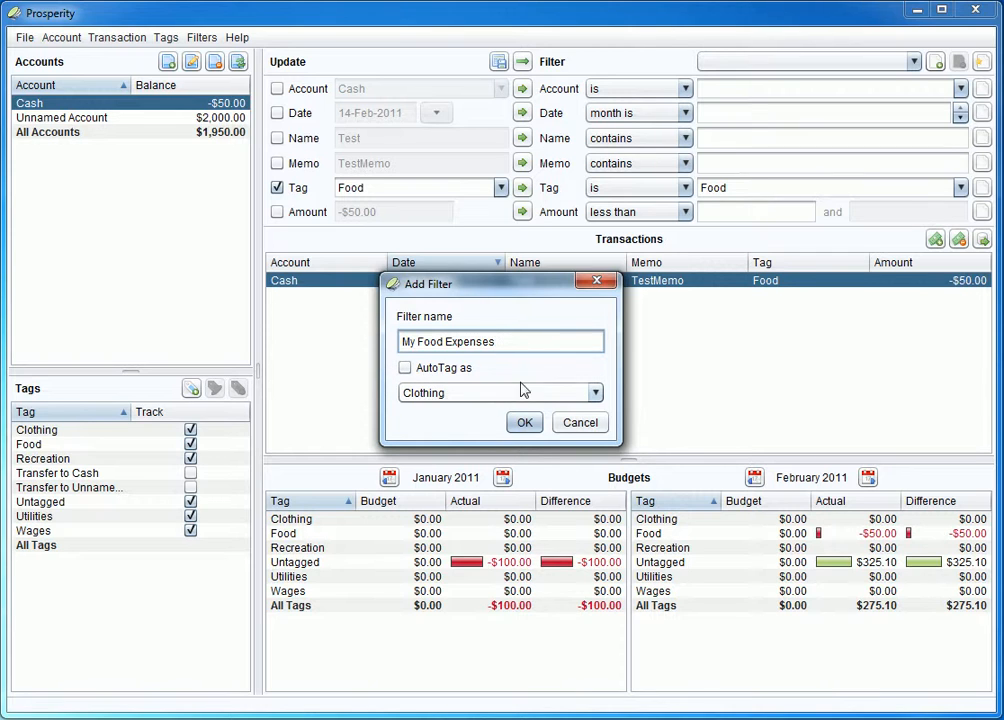
left_click(524, 424)
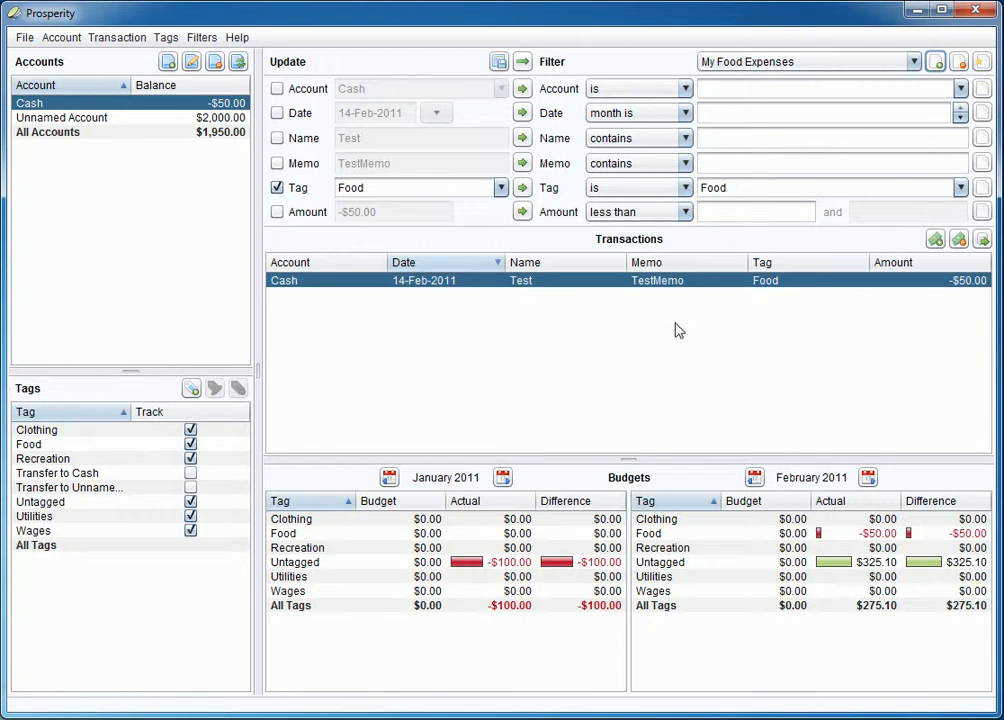
Clear the filters, reapply the saved My Food Expenses filter, and clear it again.
left_click(983, 63)
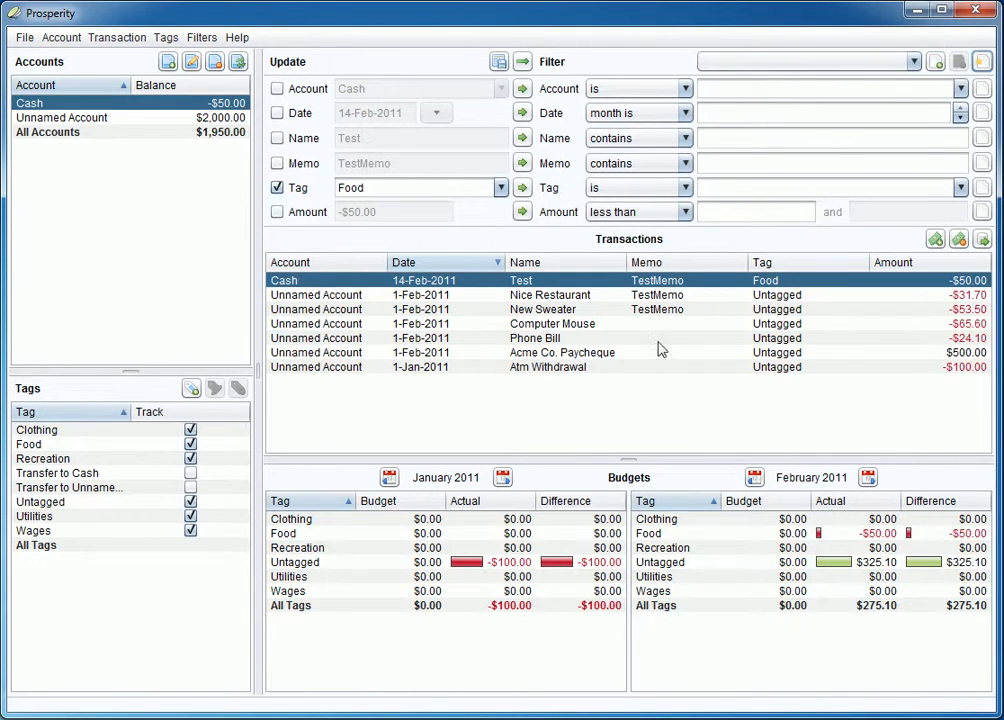
left_click(914, 62)
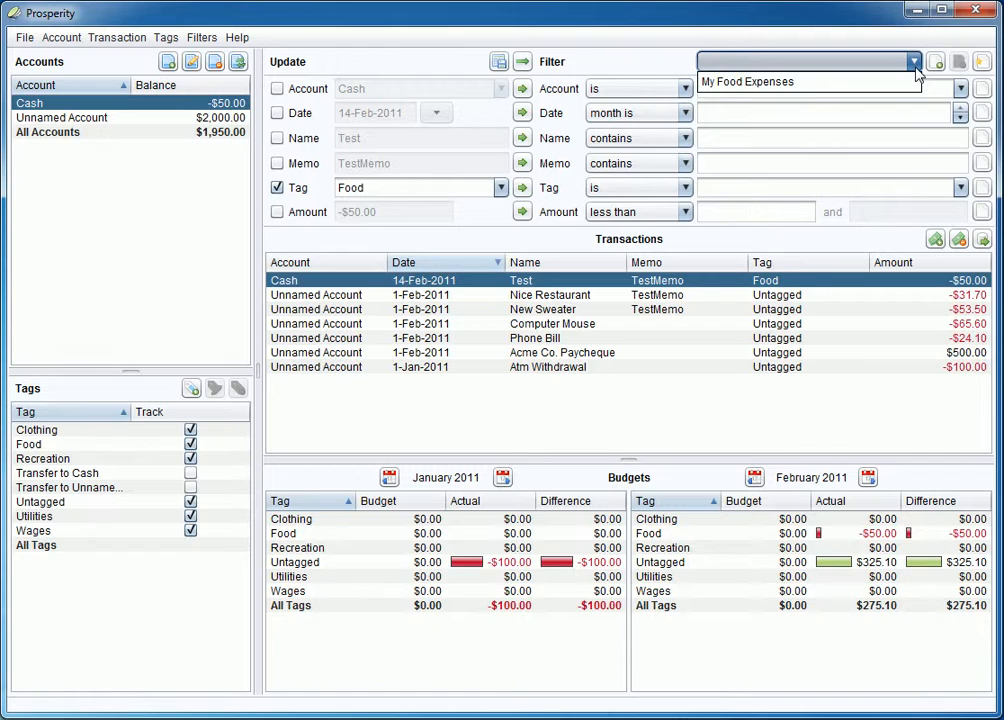
left_click(753, 84)
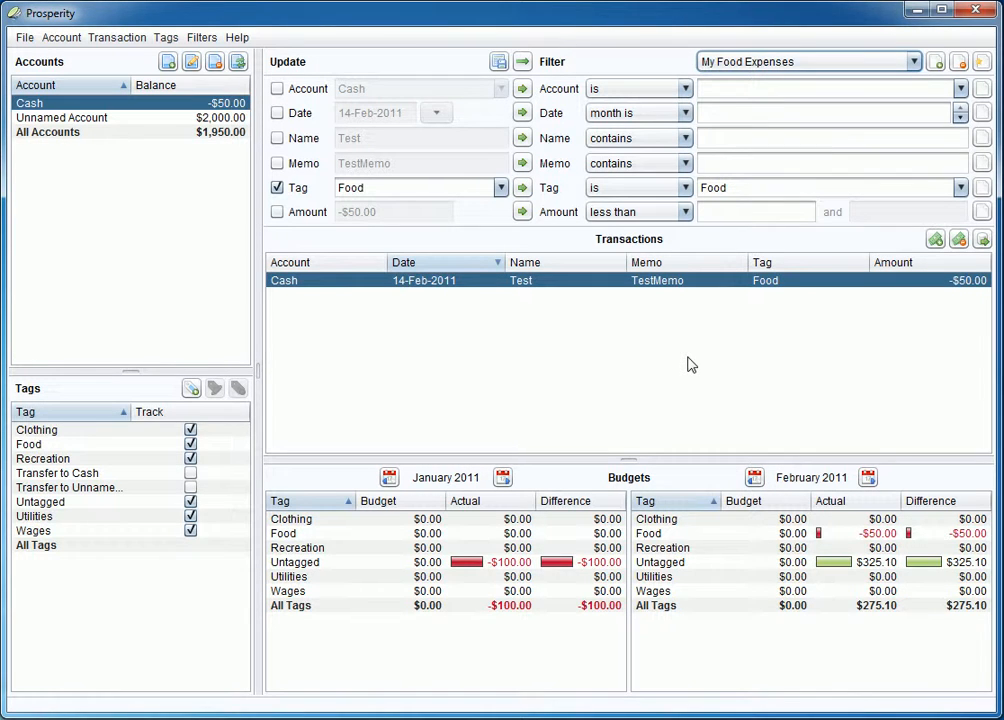
left_click(983, 63)
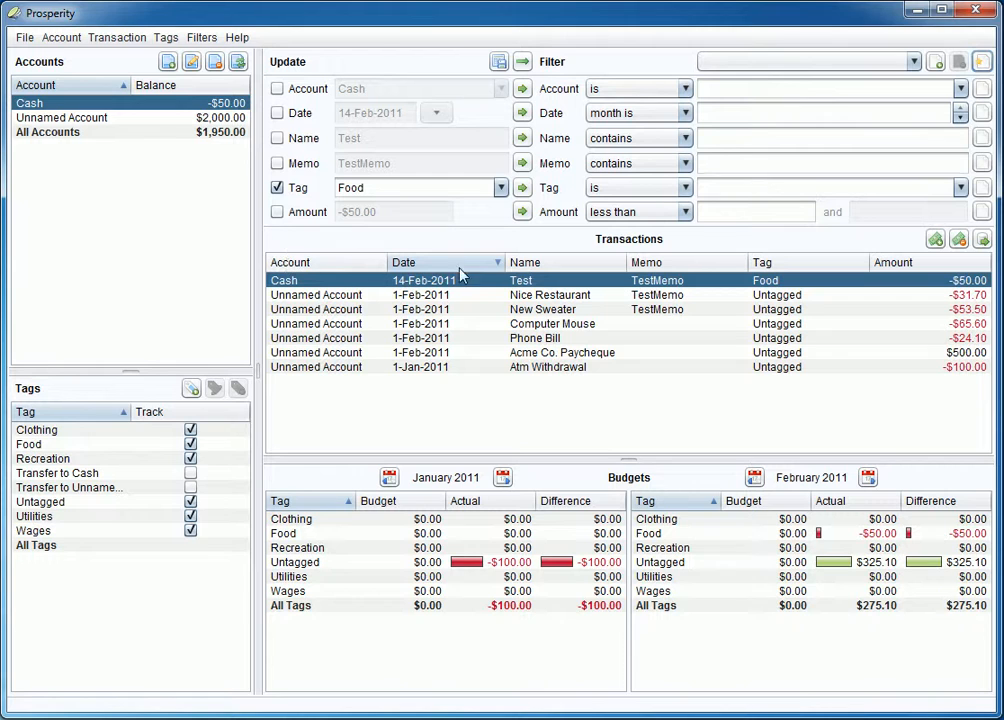
Add a Cash transaction named Another restaurant with the tag Food and an amount of -$10.00.
left_click(935, 239)
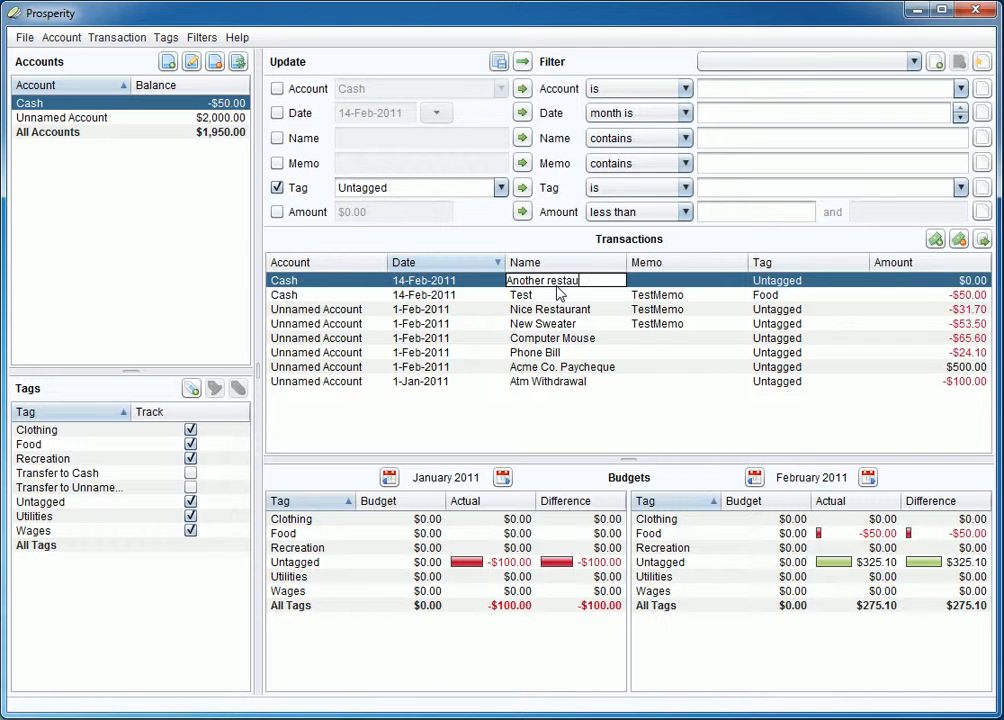
type("Another restaurant")
key("Return")
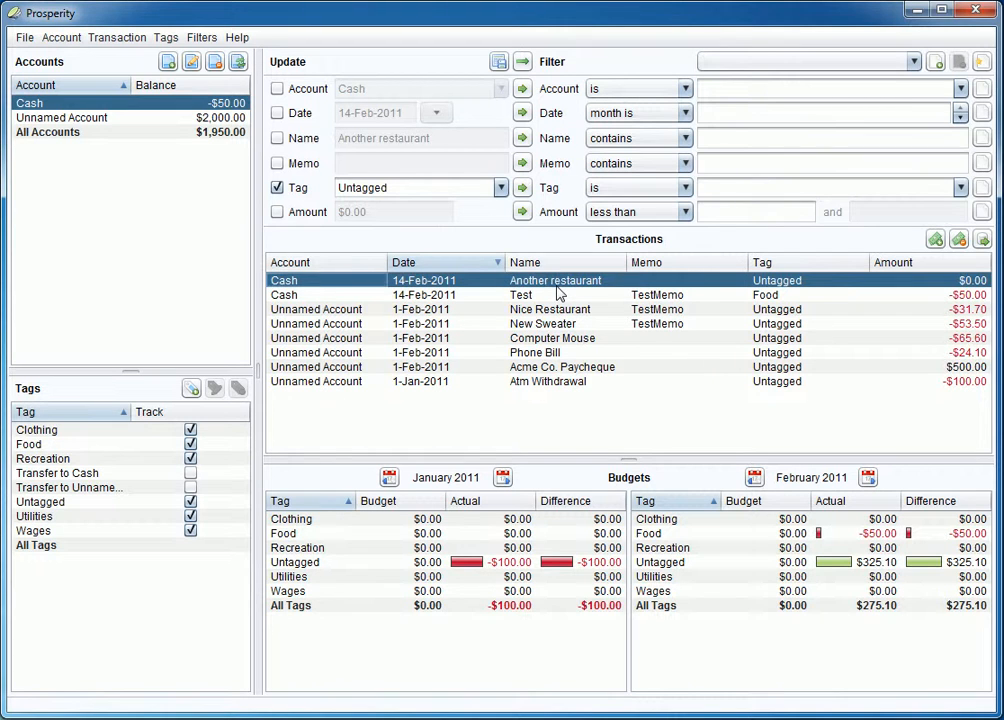
left_click(858, 282)
left_click(817, 315)
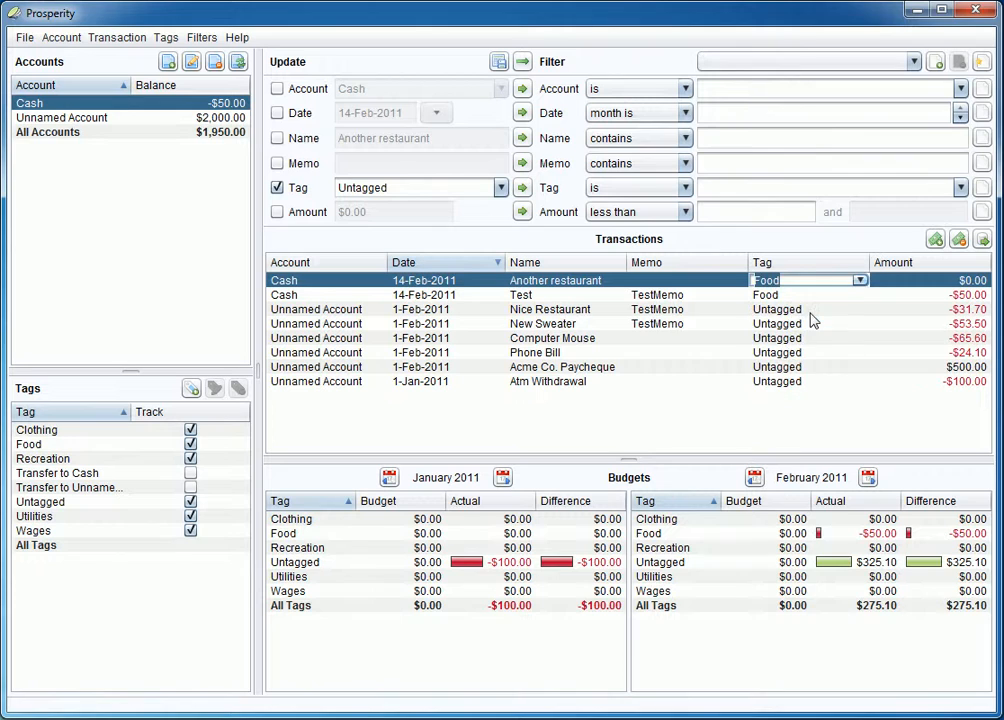
left_click(930, 282)
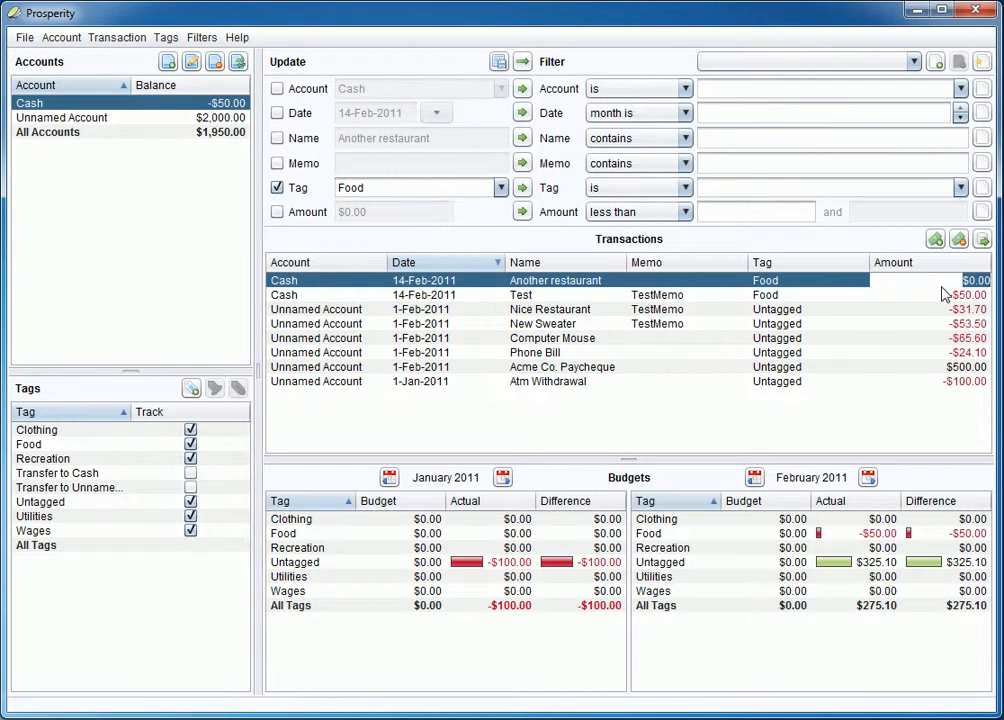
key("BackSpace")
key("Return")
Apply the saved My Food Expenses filter to the transactions.
left_click(913, 62)
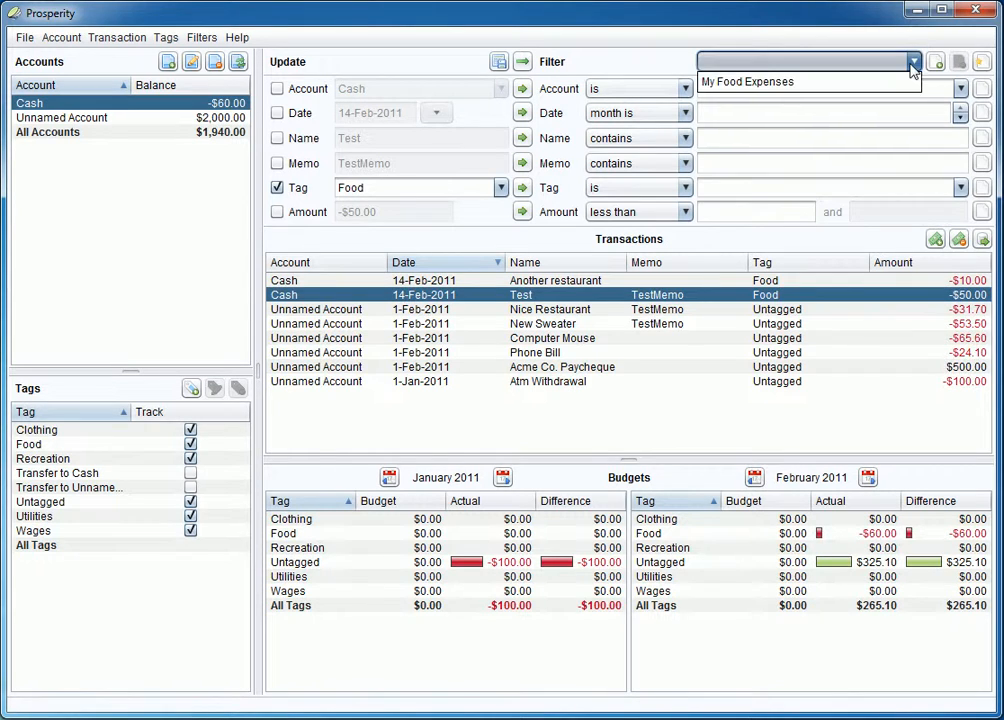
left_click(897, 88)
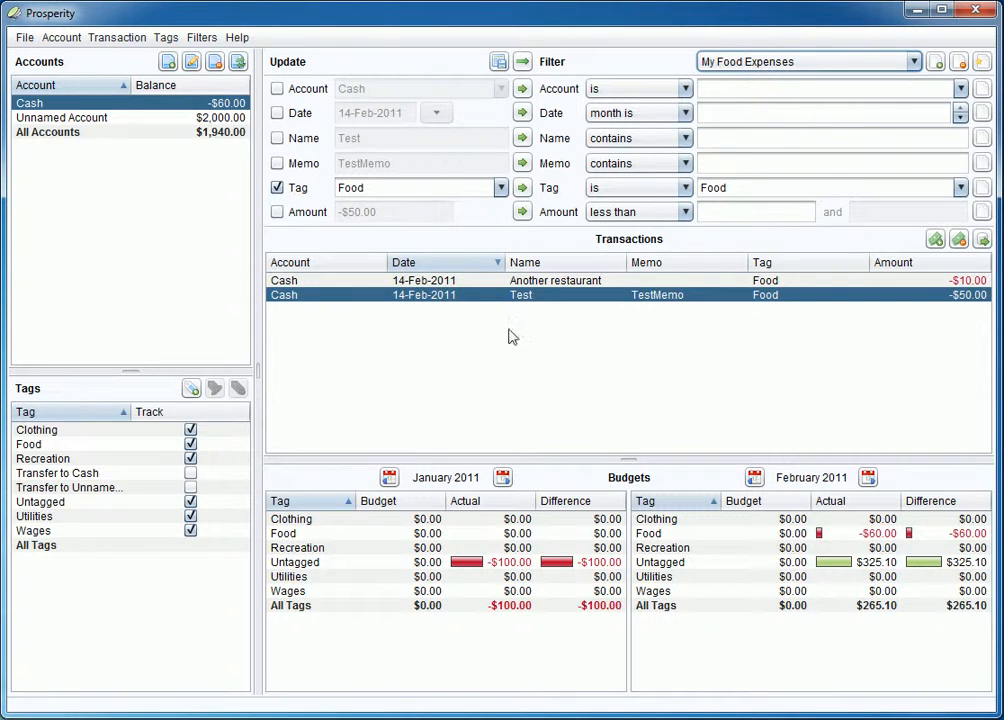